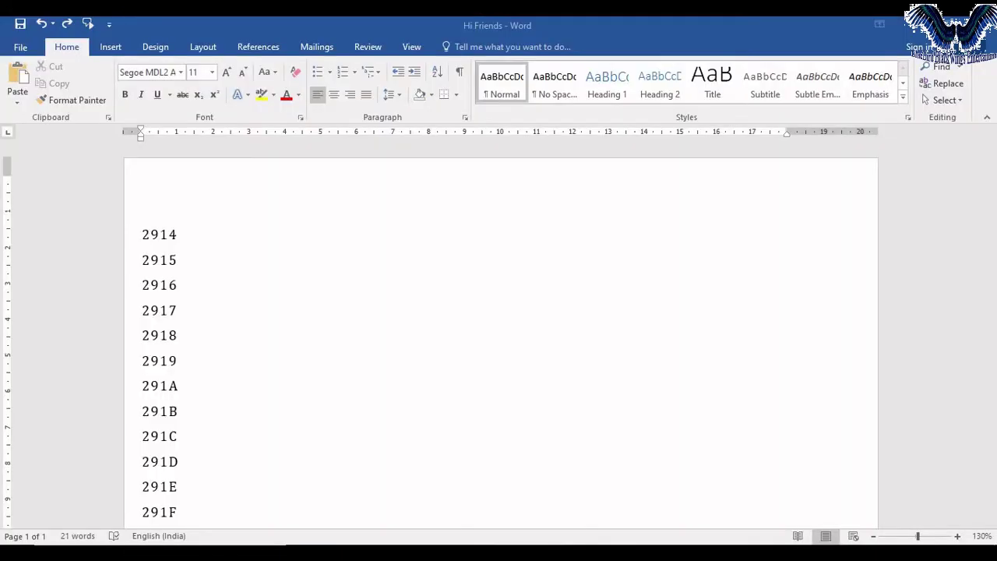
Step: Convert codes 2914 and 2915 to arrows, naming 2915 'Rightwards Arrow with tail double vertical stroke'
double_click(154, 238)
key("alt+x")
key("Right")
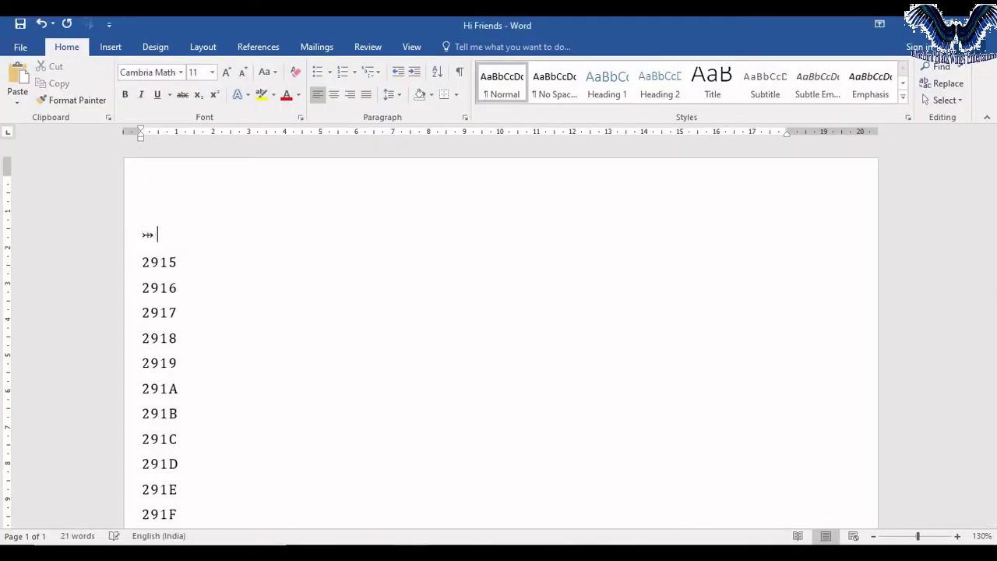
type("Rightwards Arrow ")
type("with tailwi")
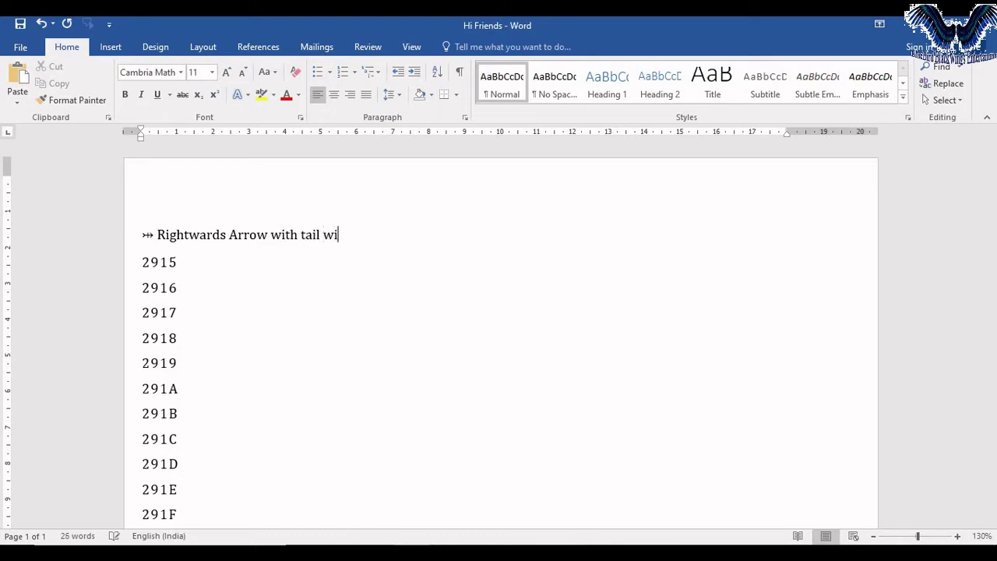
type("th vertical")
type(" stroke")
double_click(151, 262)
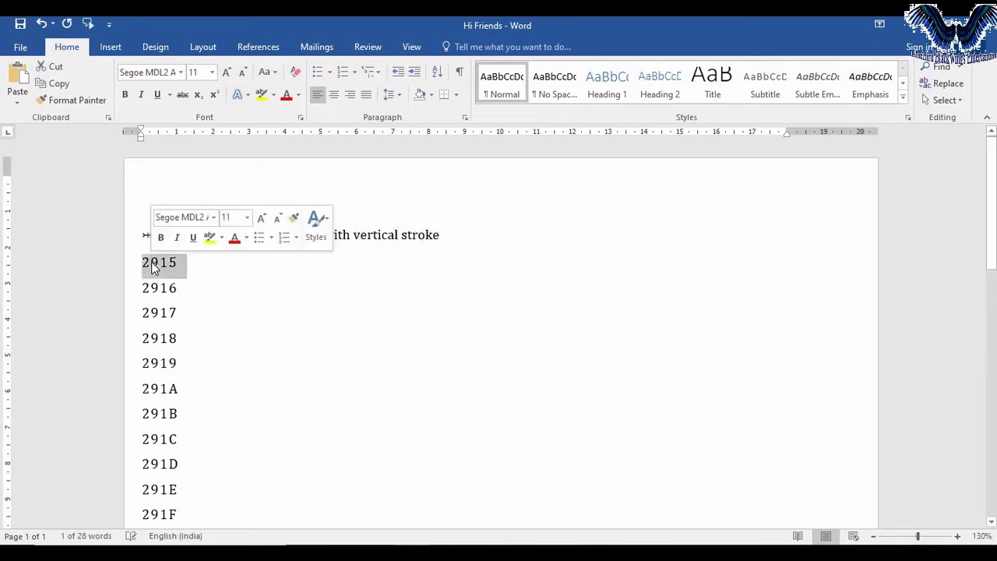
key("alt+x")
type("⤕ Righ")
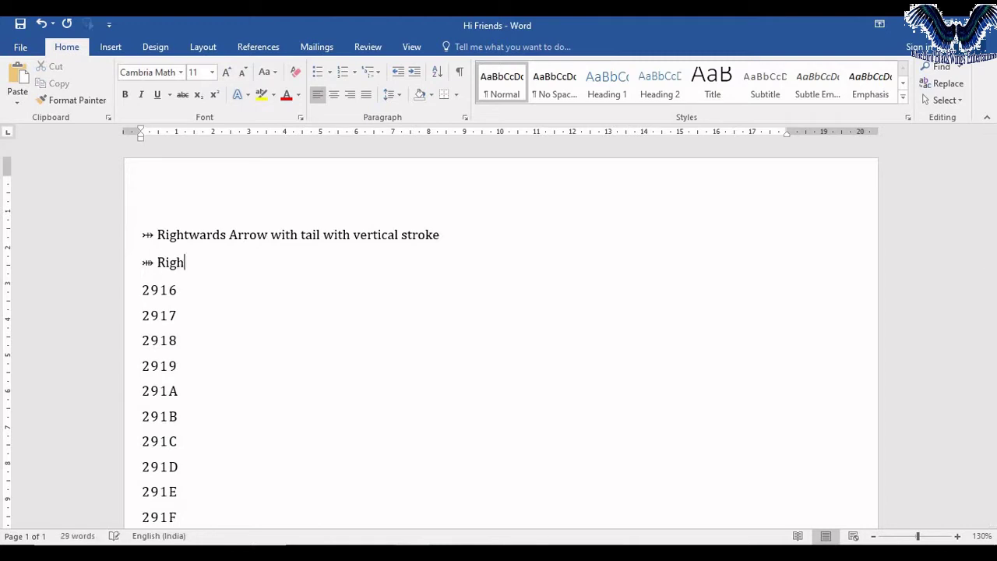
type("twards Arrow")
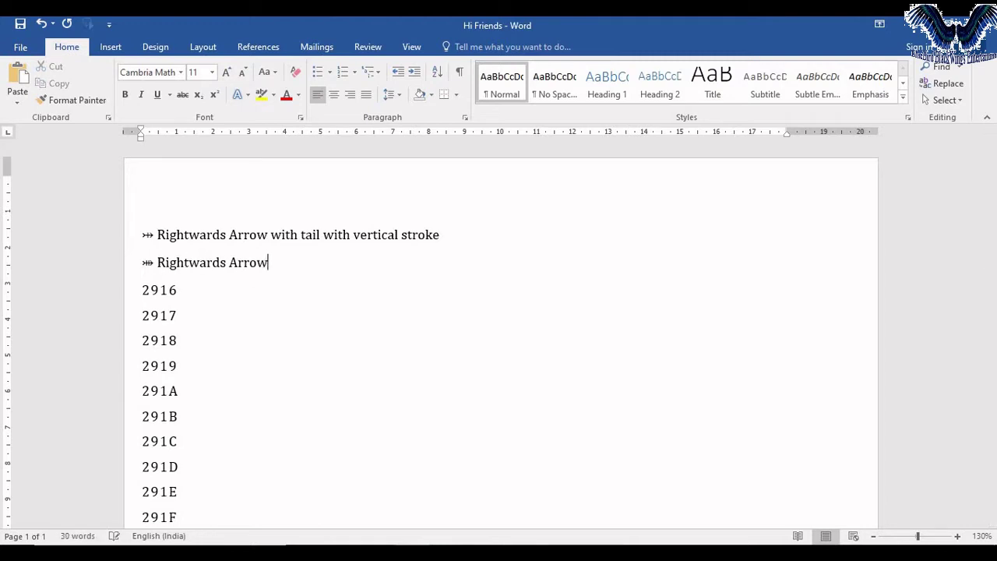
type(" with tail d")
type("oubl")
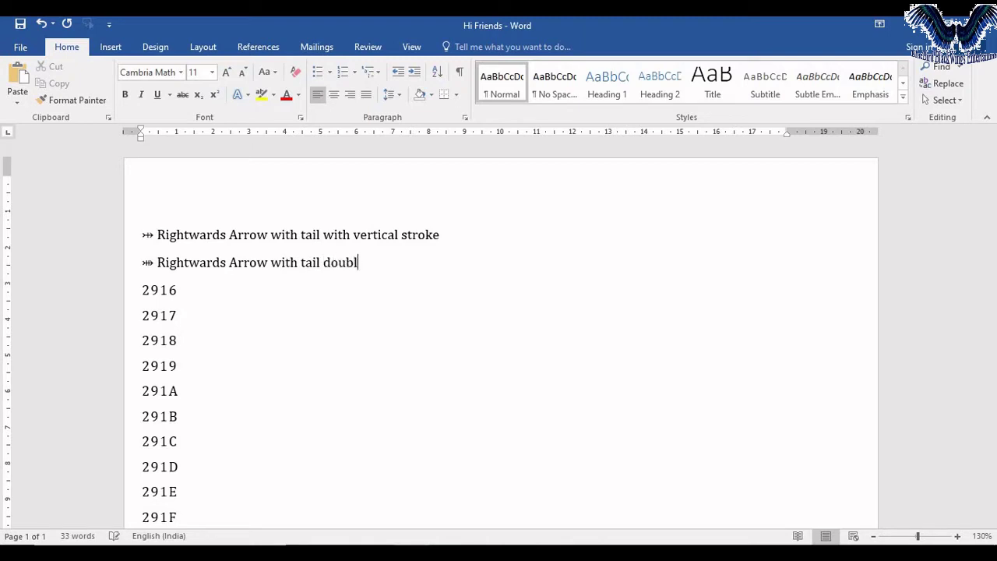
type("e vertical s")
type("troke")
Step: Convert 2916 and 2917 to arrows named 'Rightwards Two headed arrow with tail' (and 'with vertical stroke')
double_click(160, 290)
key("alt+x")
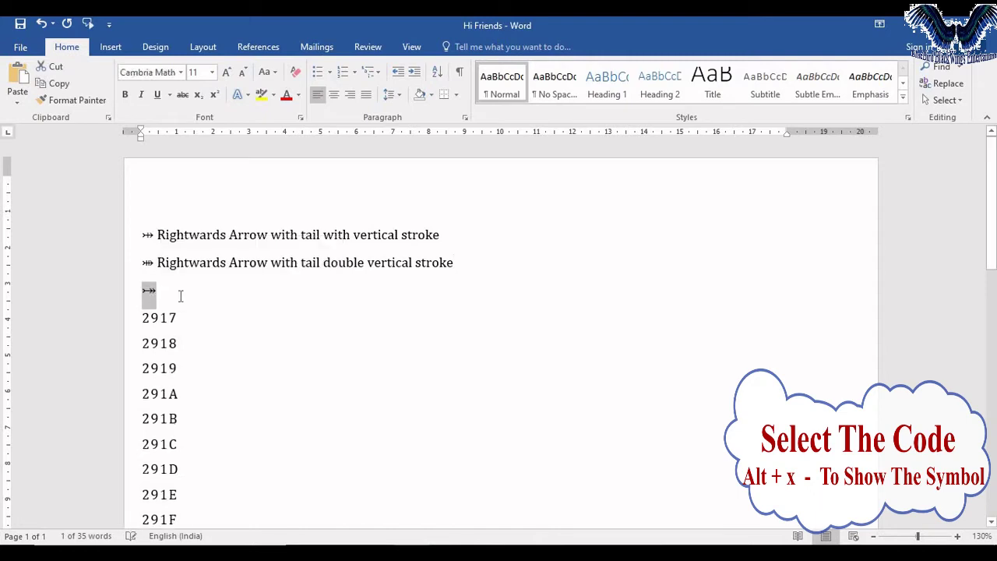
type(" Right")
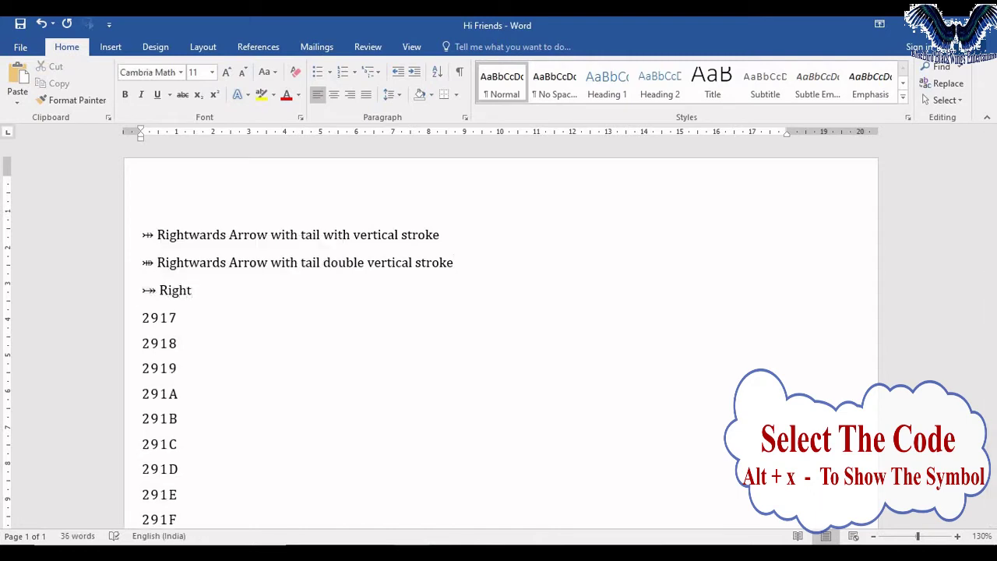
type("wards Two h")
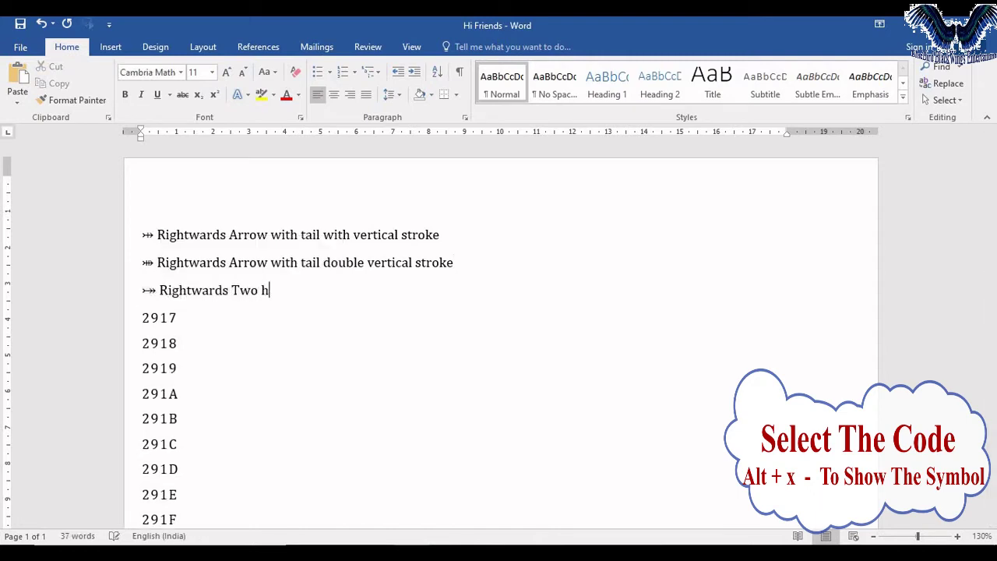
type("eaded arrow")
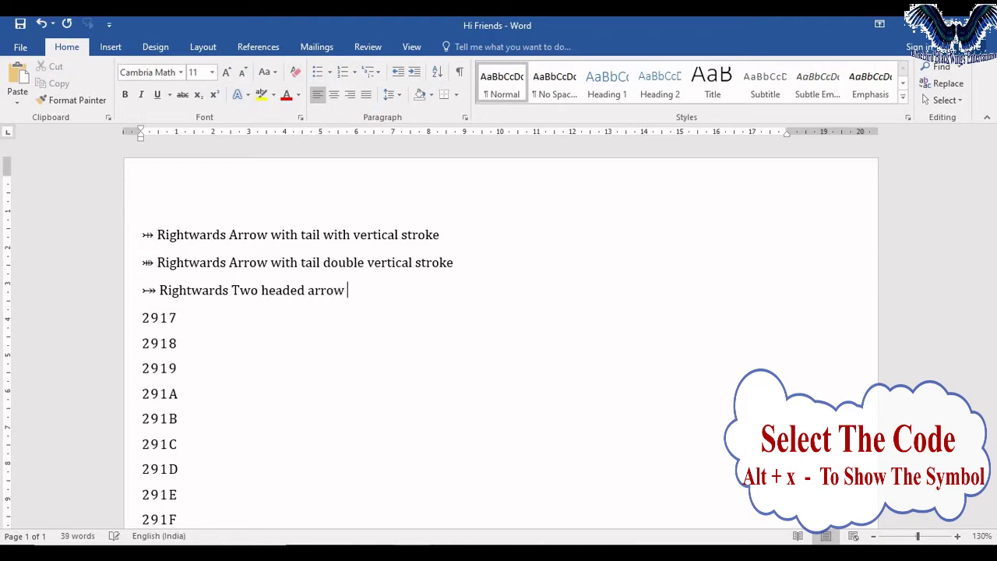
type(" with tail")
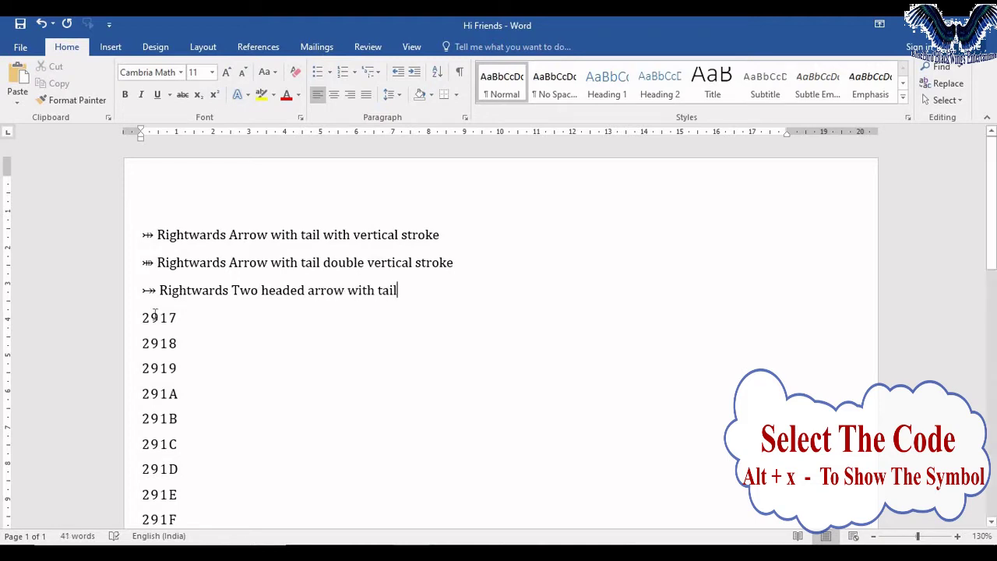
double_click(156, 318)
key("alt+x")
type("R")
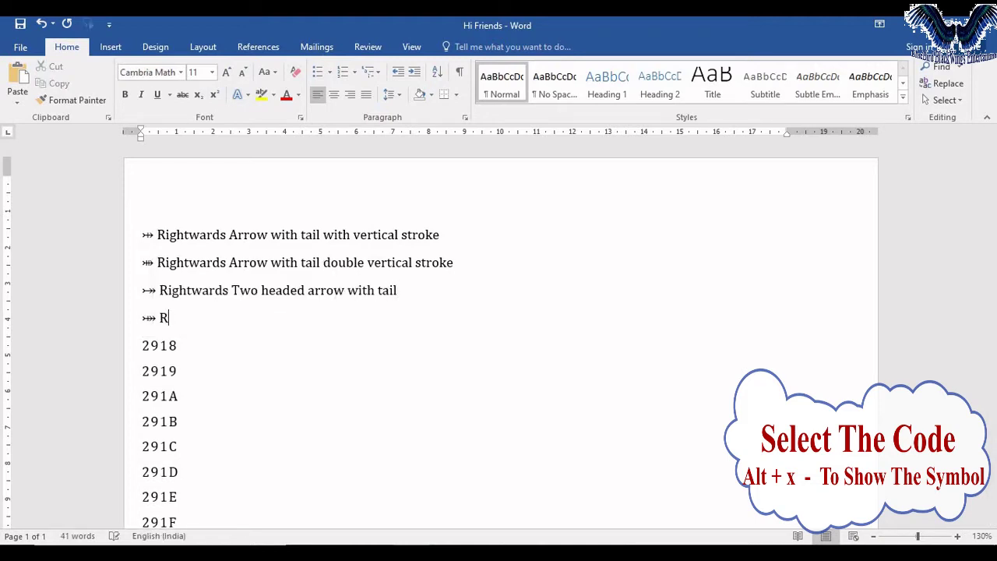
type("ightwards t")
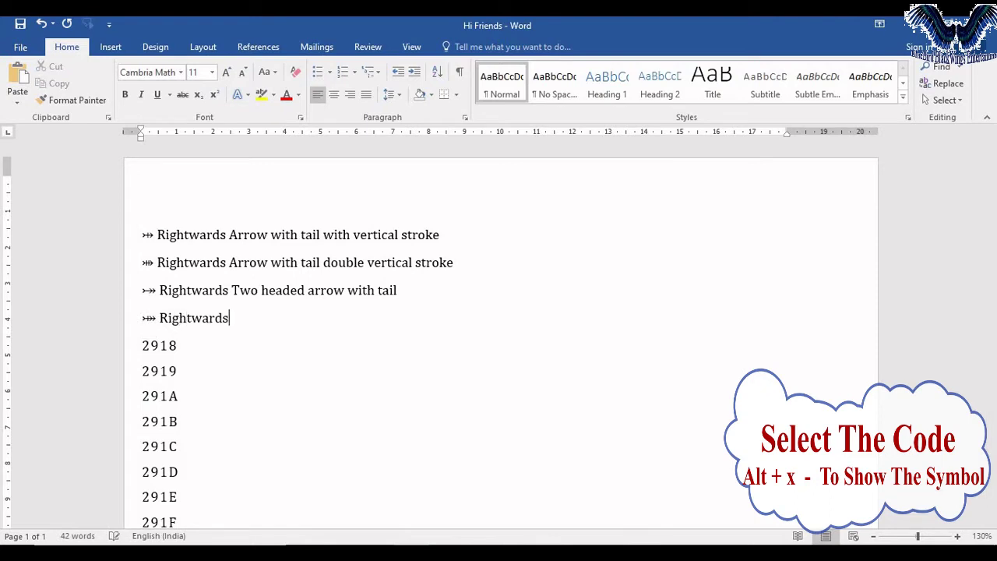
type("wo headed")
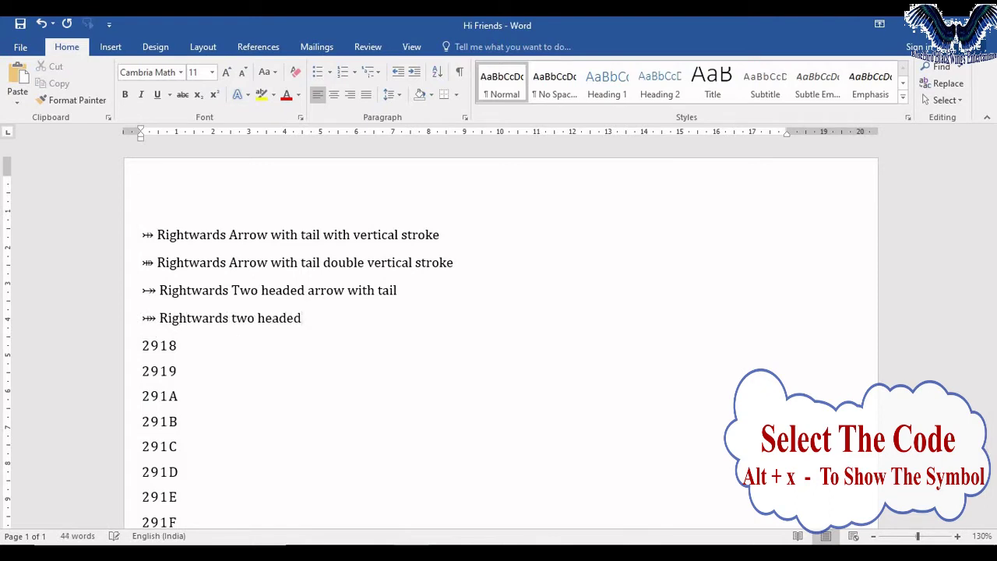
type(" arrow with")
type(" ta")
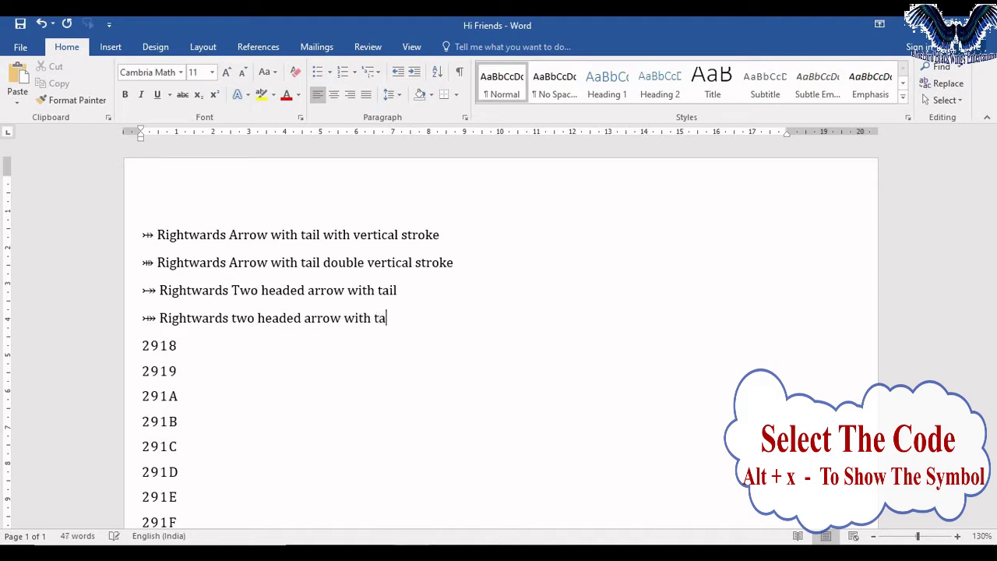
type("il with vert")
type("ical stroke")
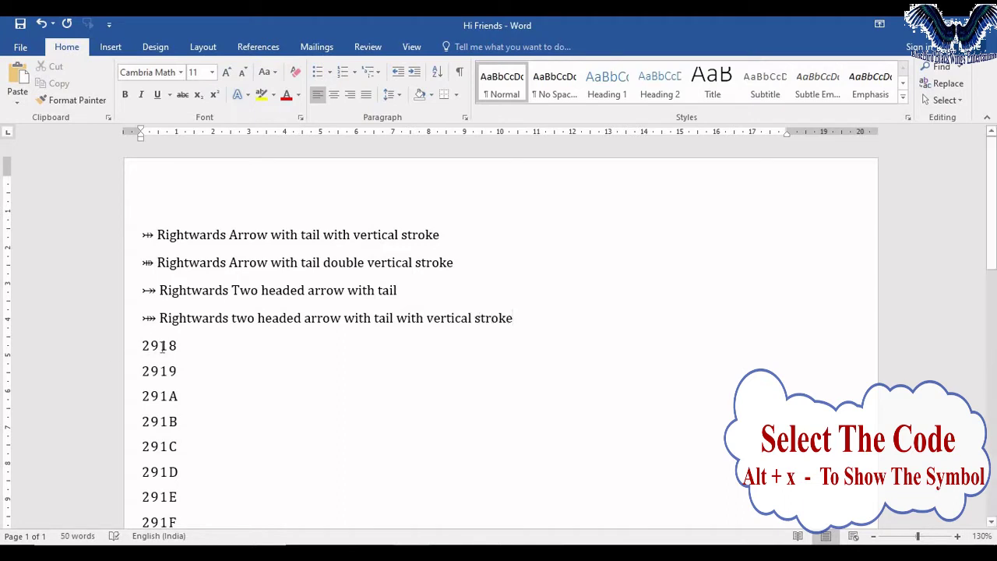
double_click(160, 345)
Step: Convert 2918 and 2919, naming them 'Rightwards two headed arrow with tail with double vertical stroke' and 'Leftwards arrow'
key("alt+x")
key("Right")
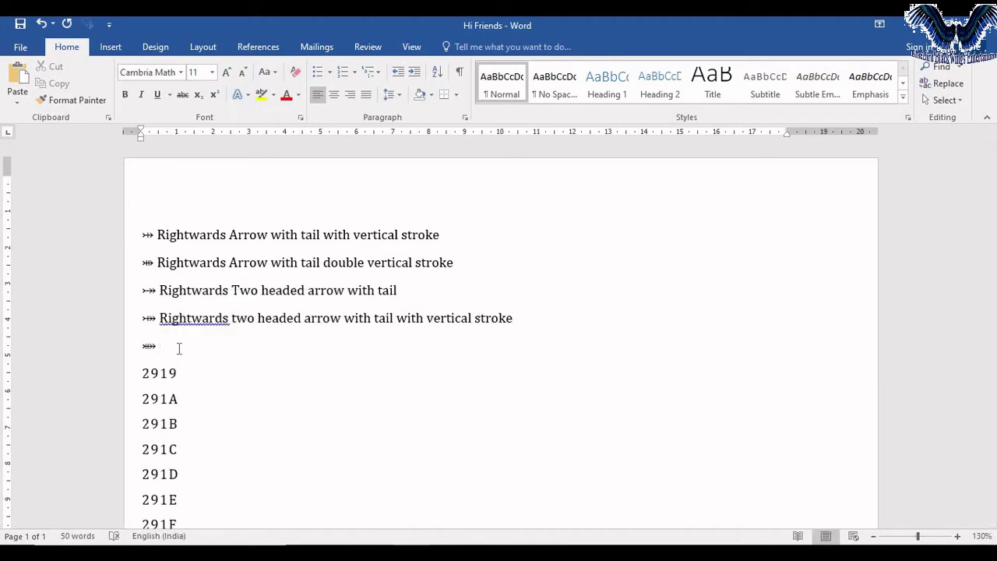
type("Rightwards")
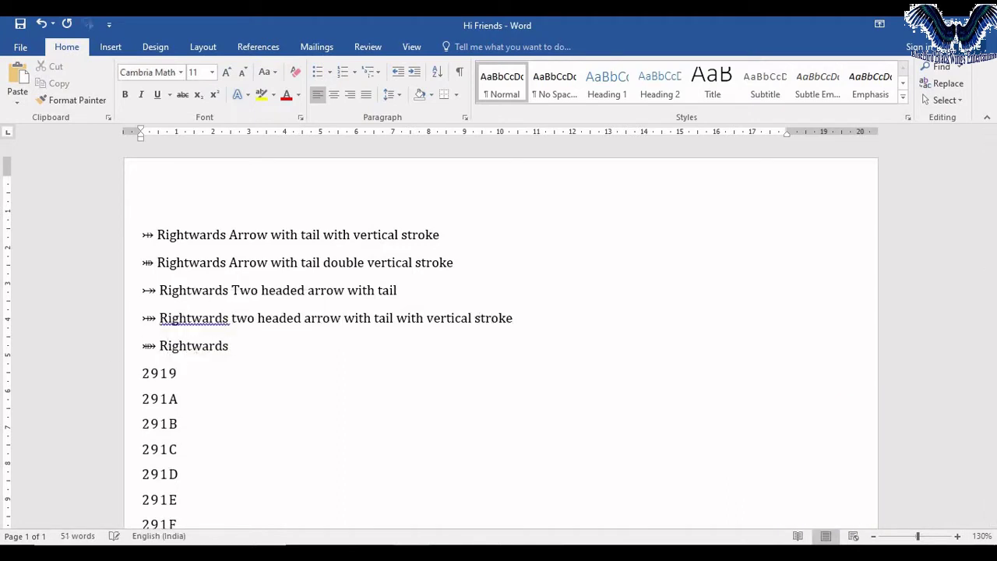
type(" two headed arro")
type("w with")
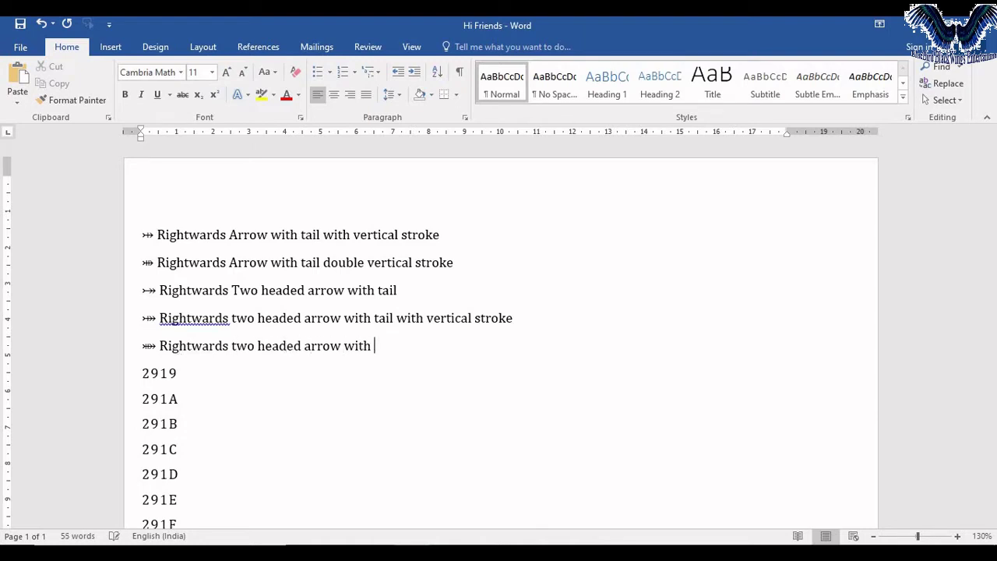
type(" tail with double ")
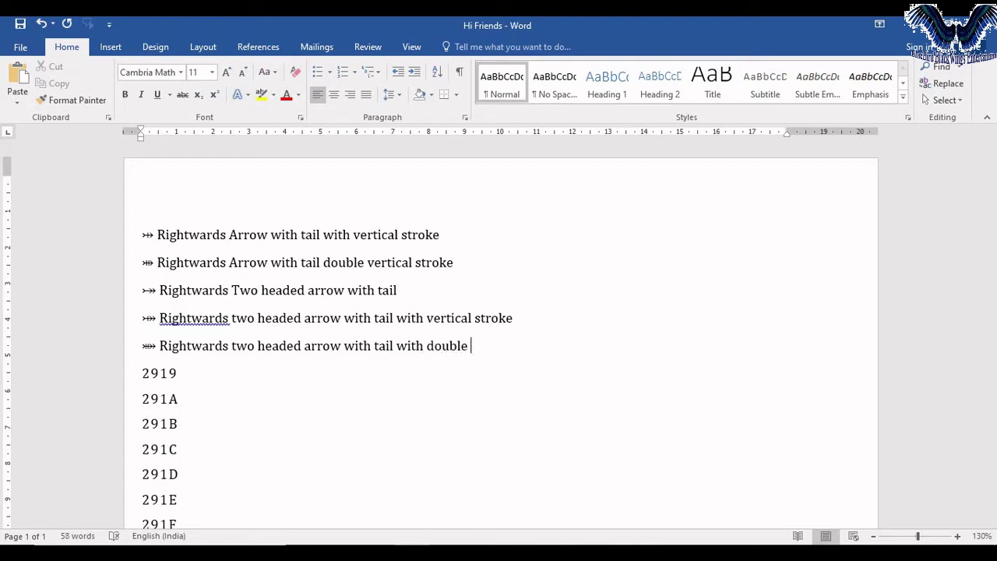
type("vertical ")
type("stroke")
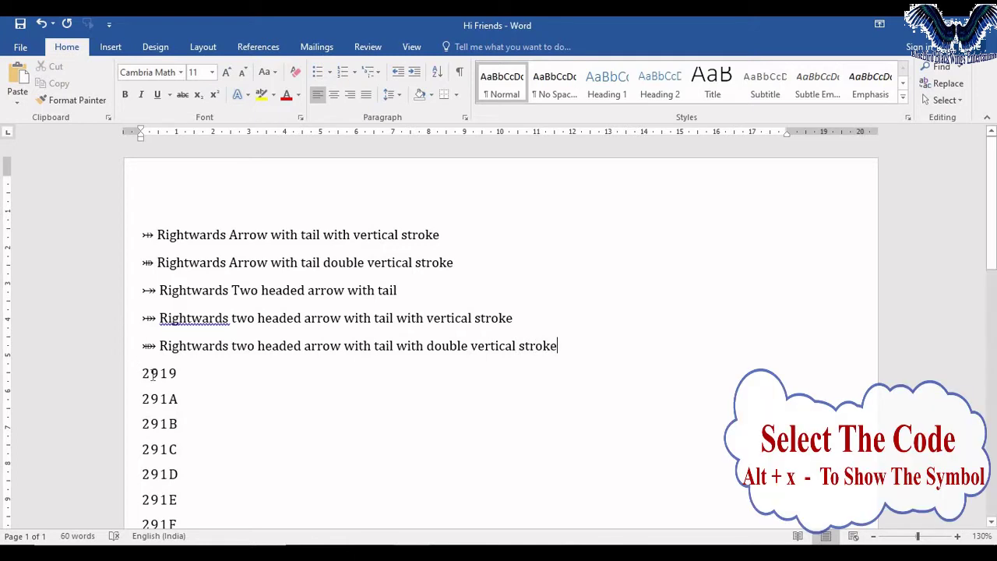
double_click(154, 380)
key("alt+x")
left_click(178, 378)
type("Le")
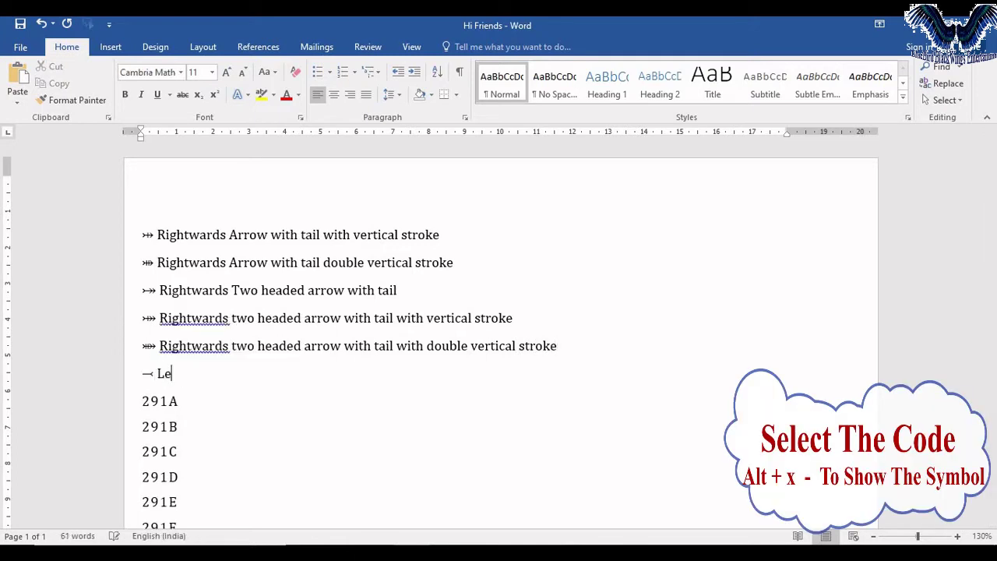
type("ftwards ar")
type("row tail")
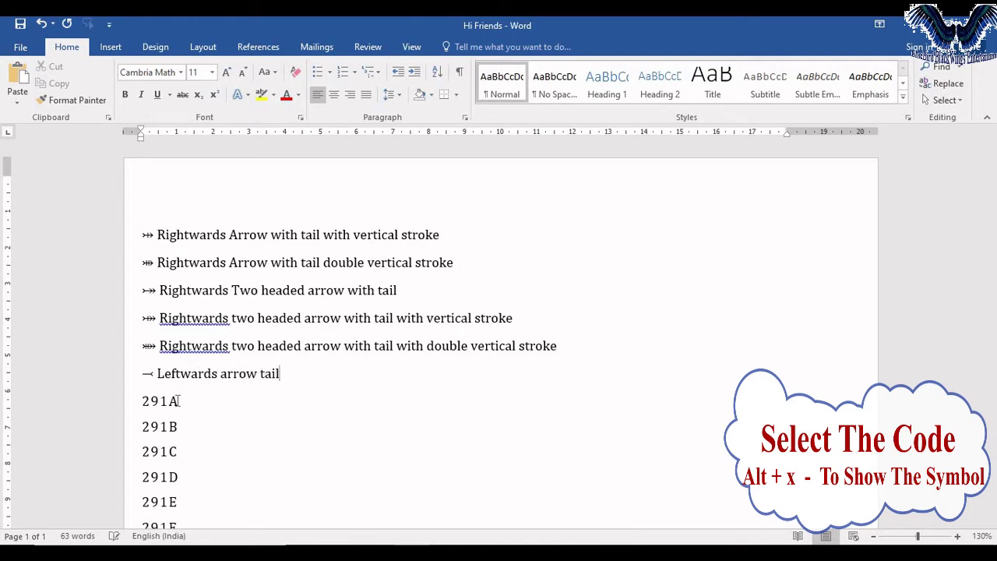
Step: Convert 291A and 291B, naming them 'Rightwards Arrow tail' and 'Leftwards Double arrow tail'
double_click(176, 402)
key("alt+x")
left_click(184, 410)
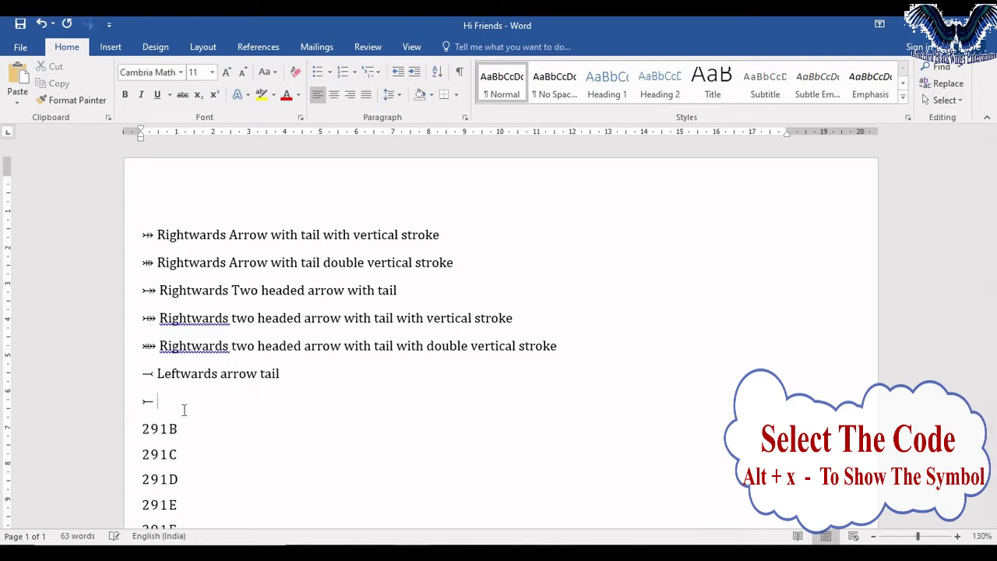
type("Rightwards A")
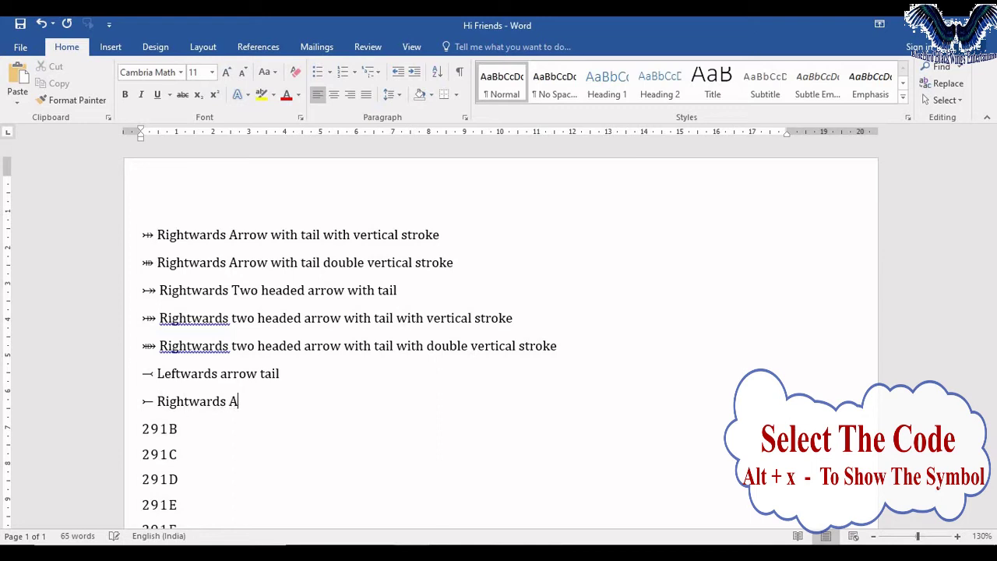
type("rrow tail")
left_click(178, 428)
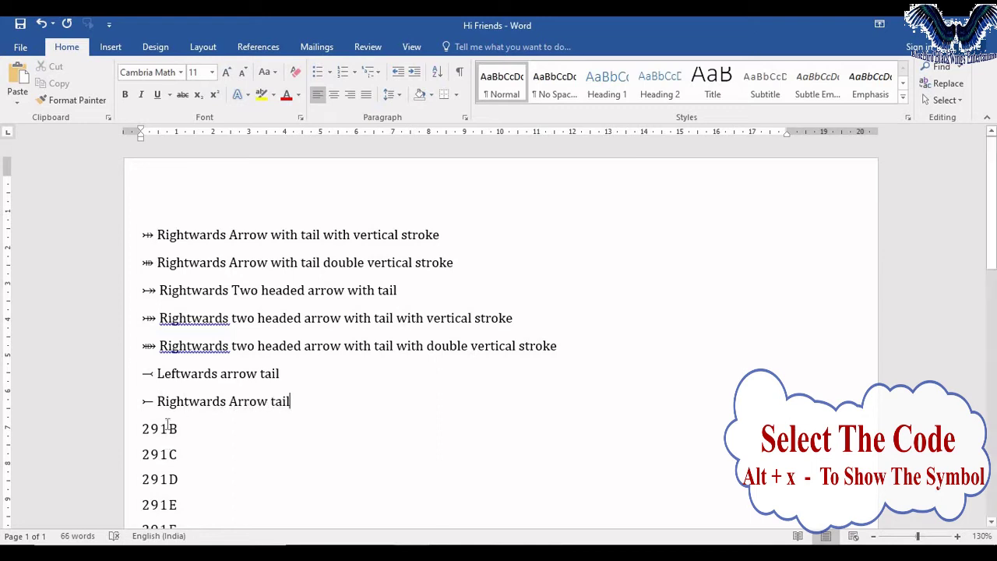
key("alt+x")
key("Right")
type("L")
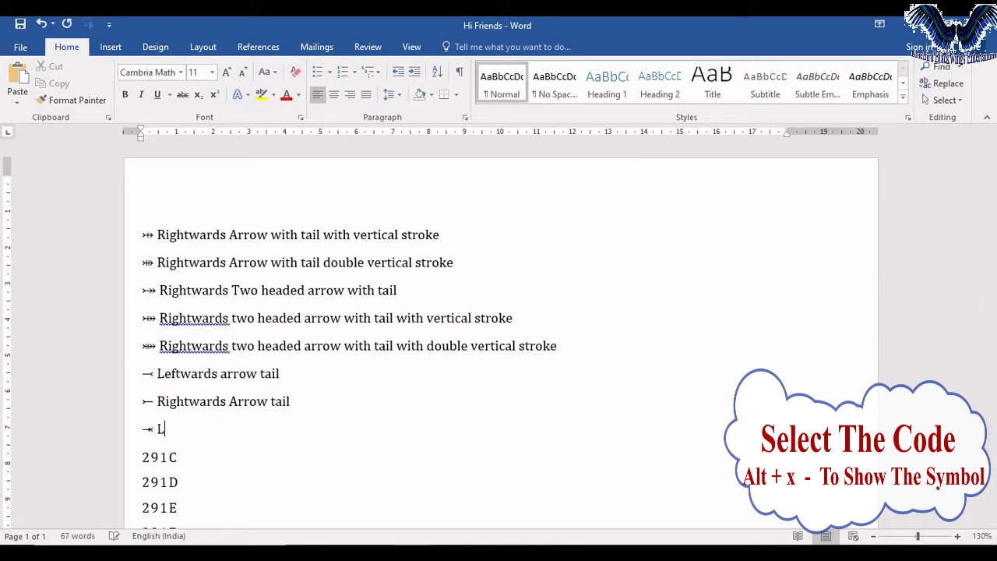
type("eftwards")
key("BackSpace")
type("Double arrow ta")
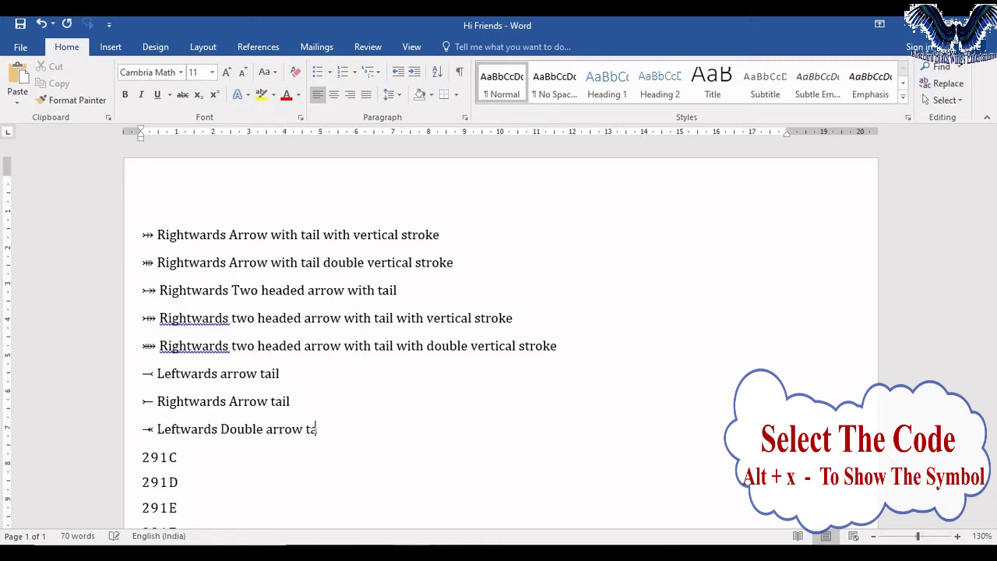
type("il")
Step: Convert 291C to its arrow and type 'Rightwards Double arrow tail' after it
double_click(163, 457)
key("alt+x")
key("Right")
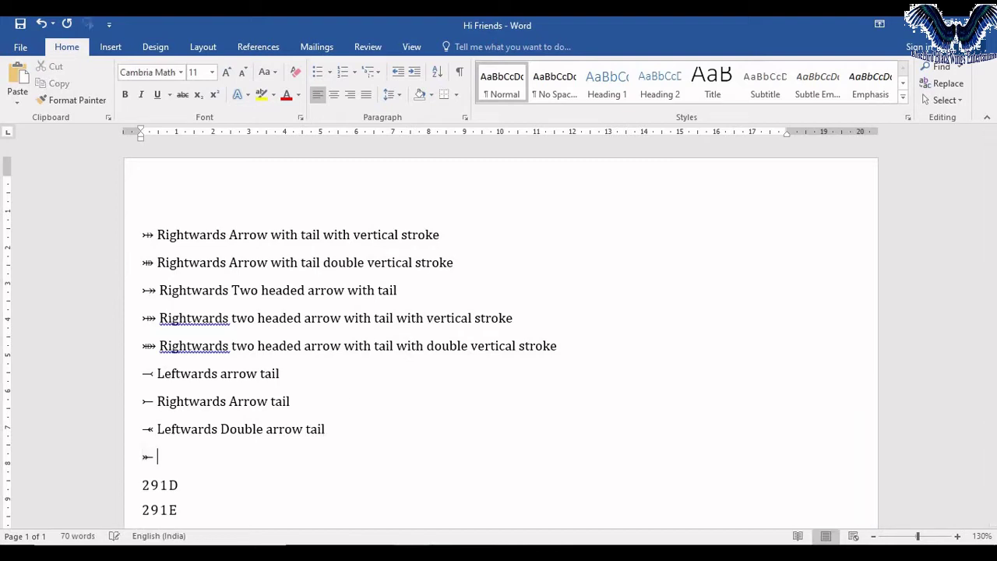
type("Rightwar")
type("ds Double a")
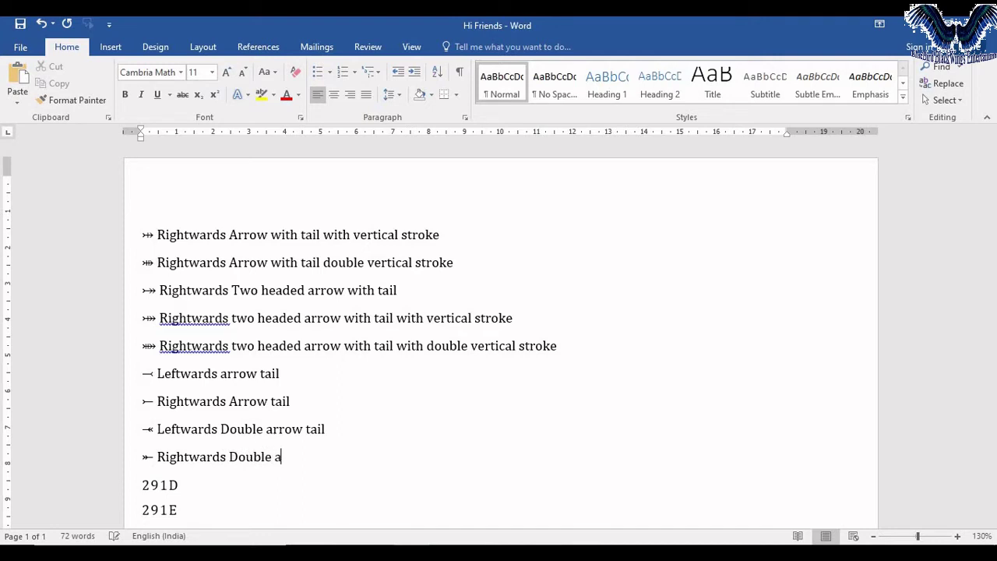
type("rrow tail")
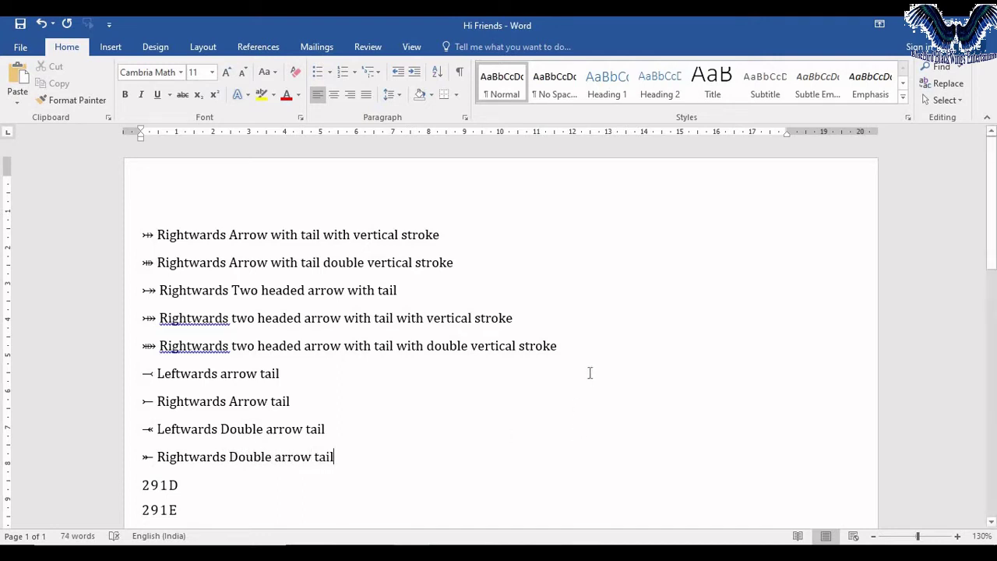
Step: Convert 291D and 291E to arrows, naming them Leftwards and Rightwards Double arrow tail
scroll(990, 218, "down", 5)
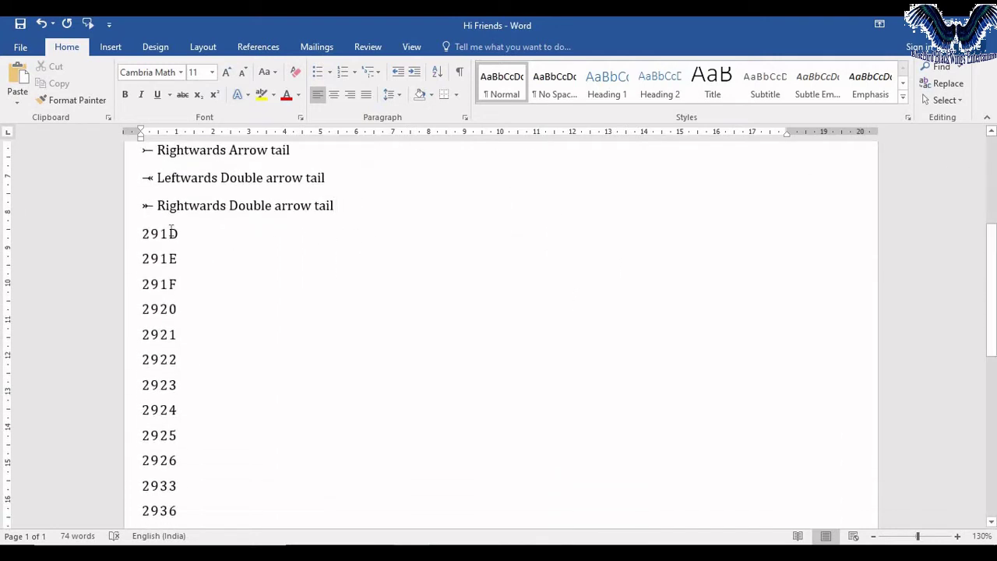
double_click(170, 231)
key("alt+x")
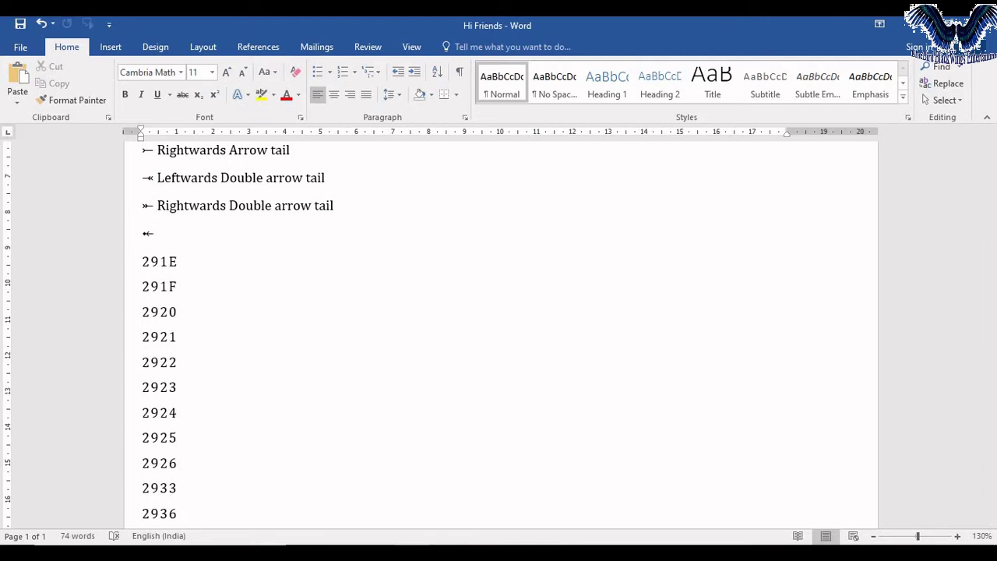
type(" Leftwards")
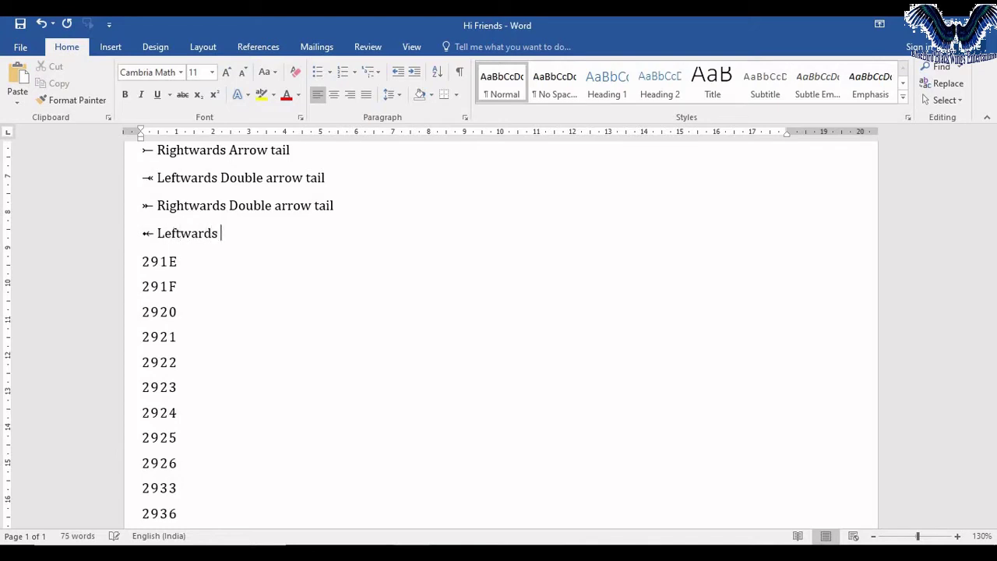
type("Double arr")
type("ow tail")
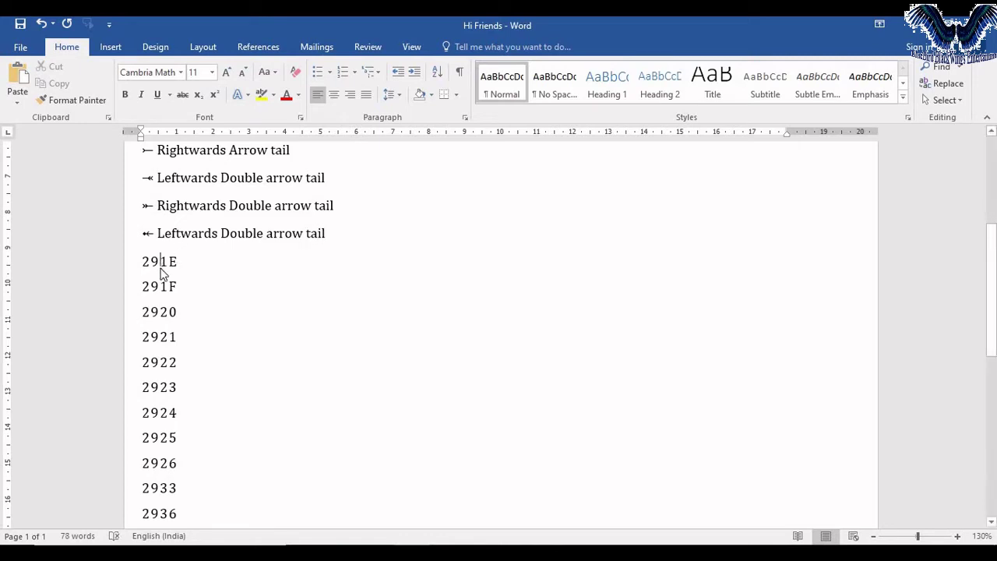
double_click(164, 261)
key("alt+x")
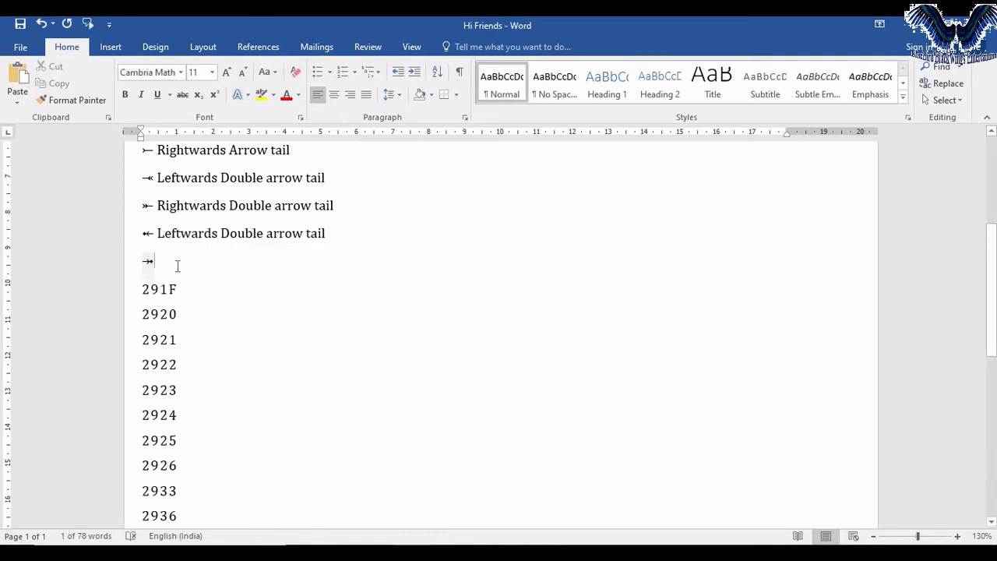
key("Right")
type("ightwar")
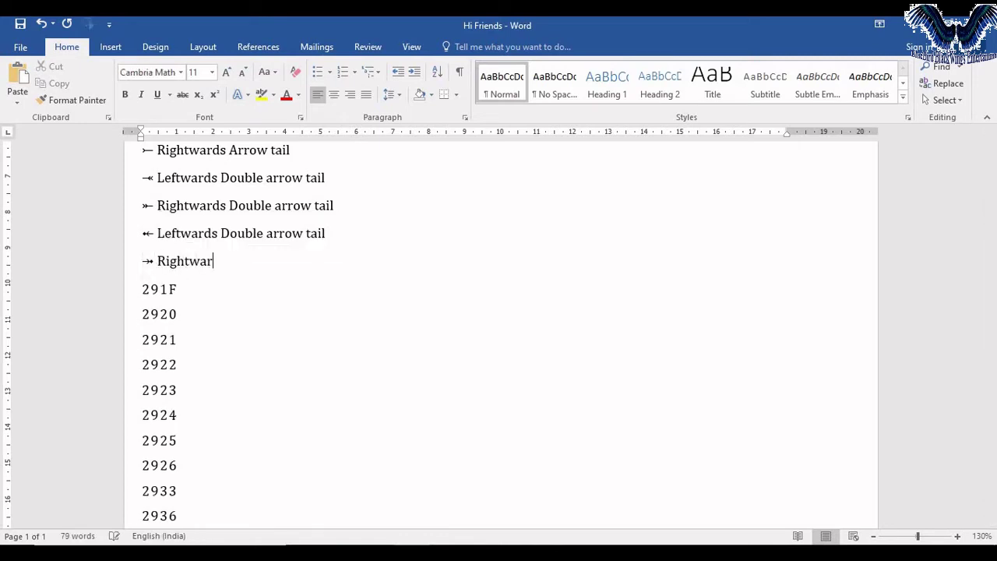
type("ds Double a")
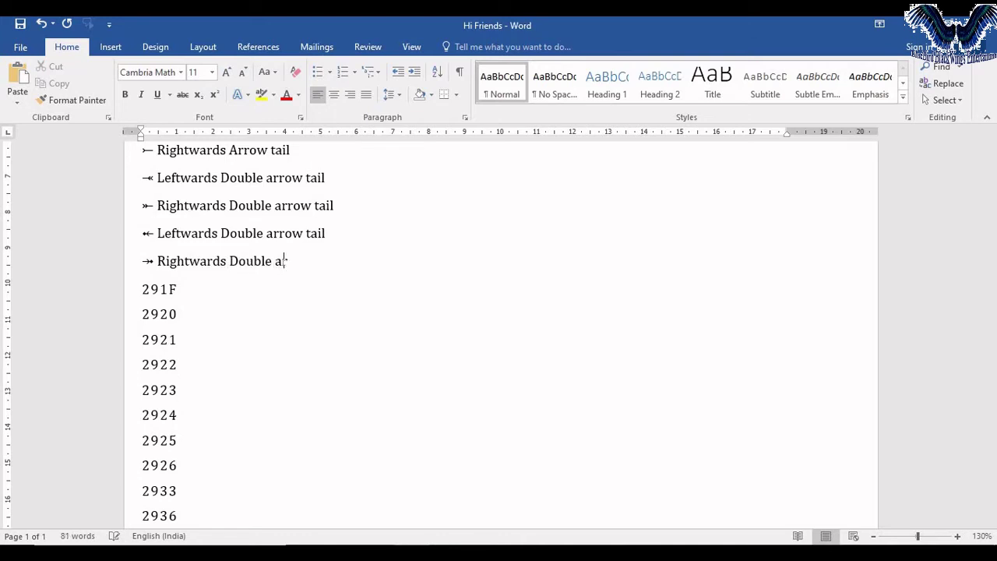
type("rrow tail")
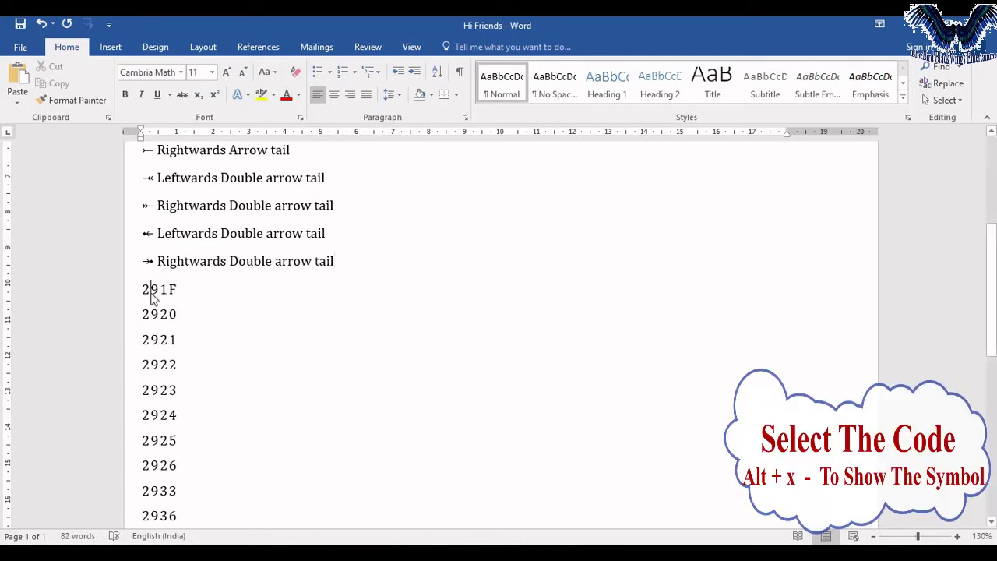
Step: Convert 291F and 2920, naming them Leftwards and Rightwards 'Arrow from bar to black diamond'
double_click(153, 294)
key("alt+x")
left_click(172, 292)
type("Le")
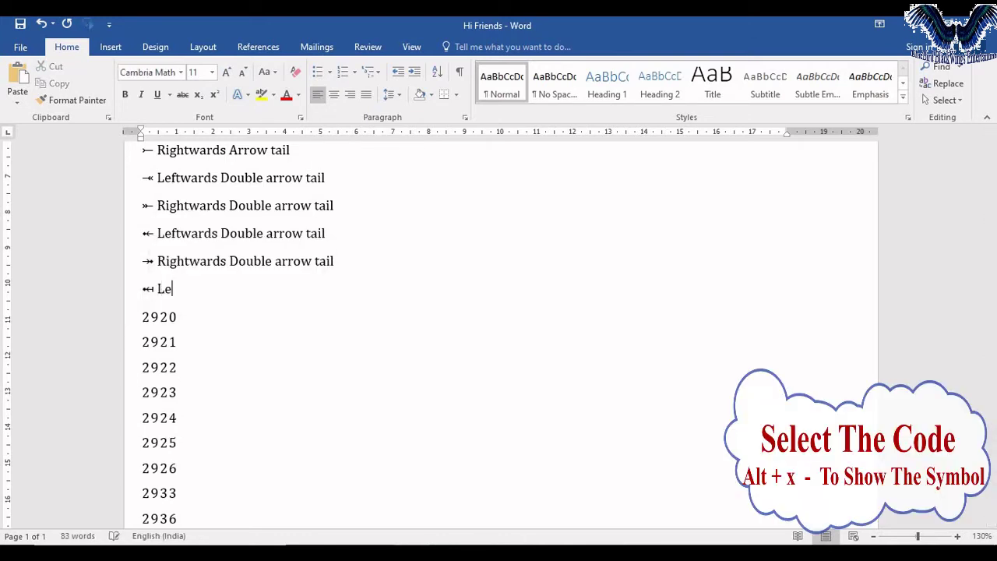
type("ftwards Arrow")
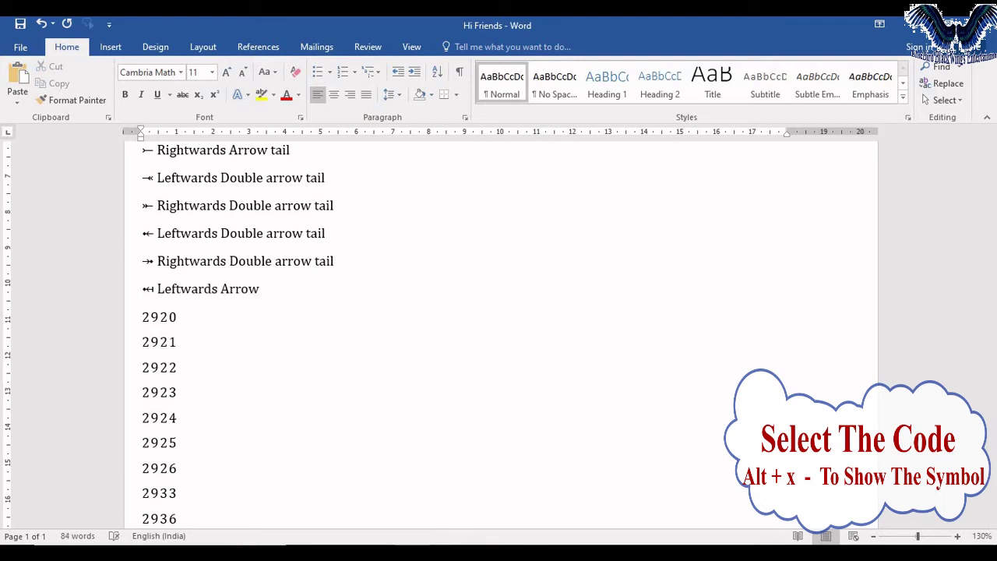
type(" from ba")
type("r to black d")
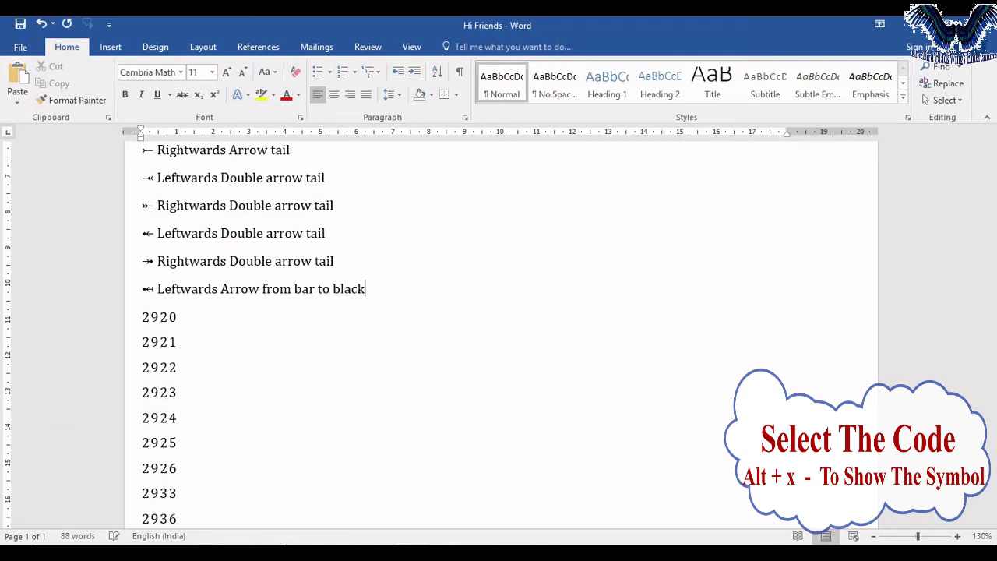
type("iamond")
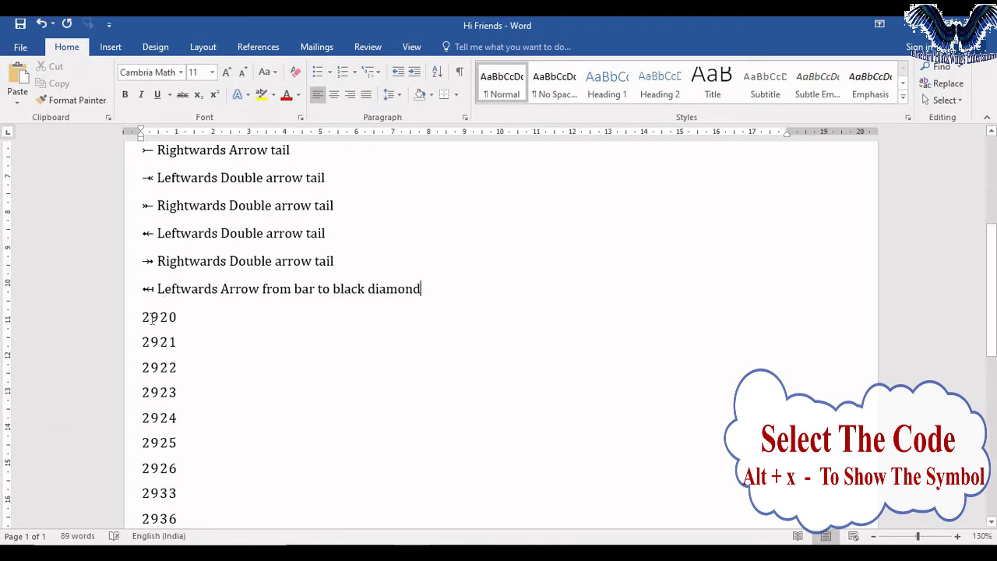
double_click(159, 317)
key("alt+x")
key("Right")
type("Righ")
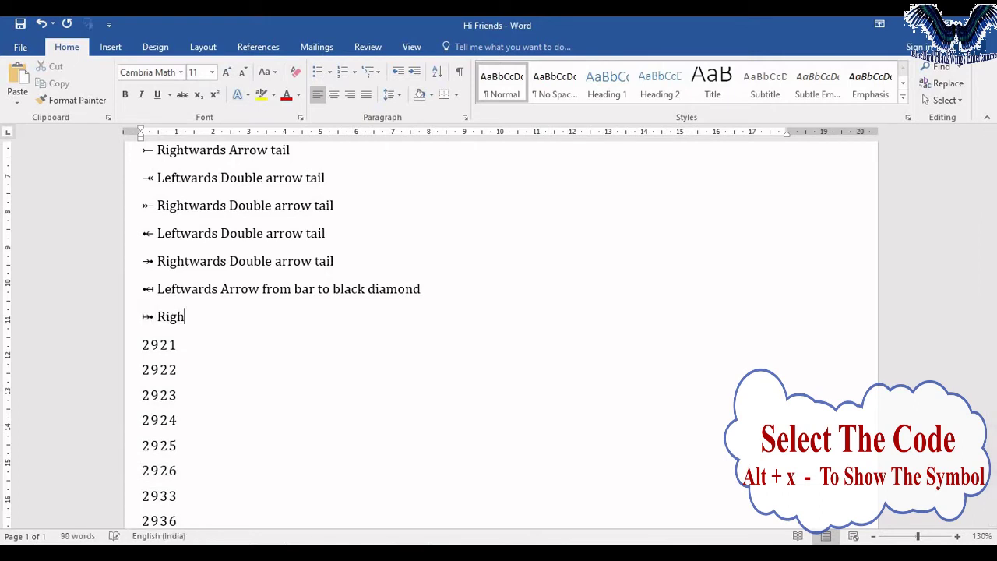
type("twards Arrow")
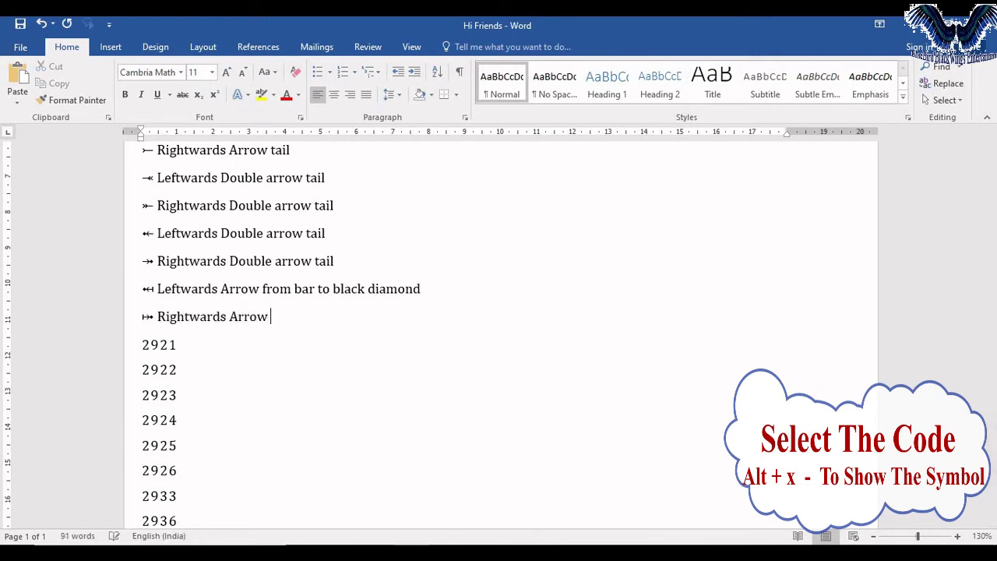
type(" from bar to b")
type("lack")
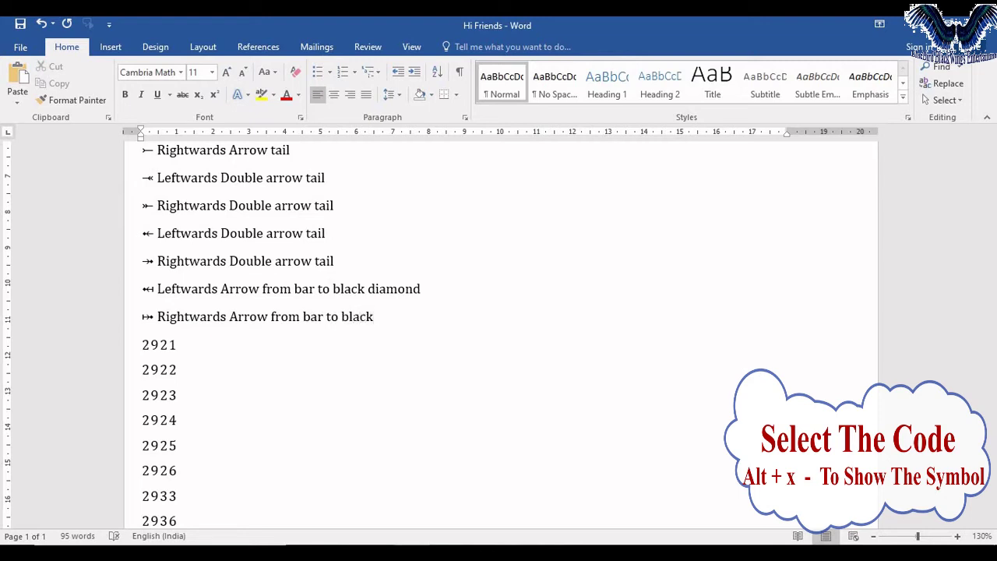
type(" diamond")
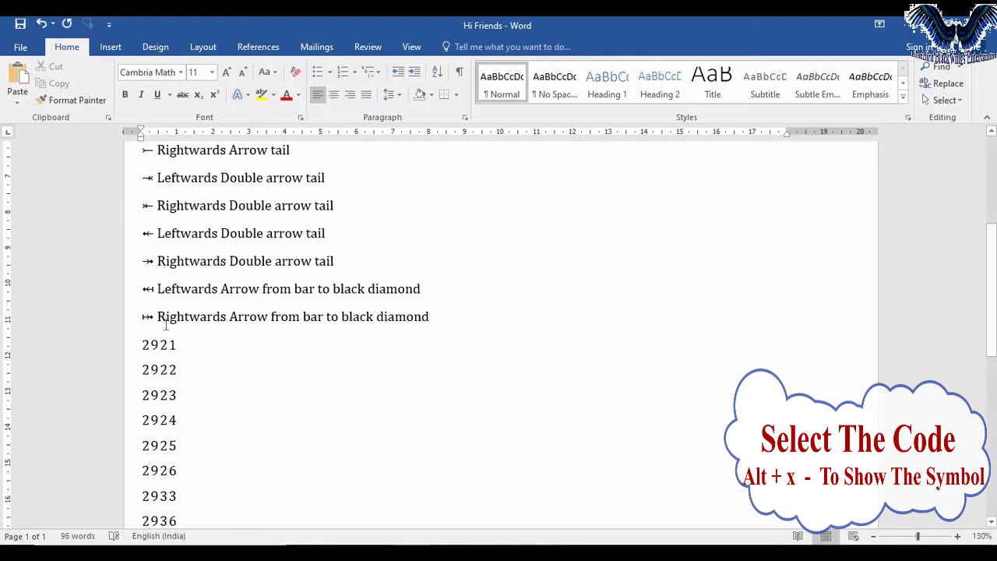
Step: Convert 2921 to its arrow and name it 'North west and south east arrow'
double_click(168, 344)
key("alt+x")
key("Right")
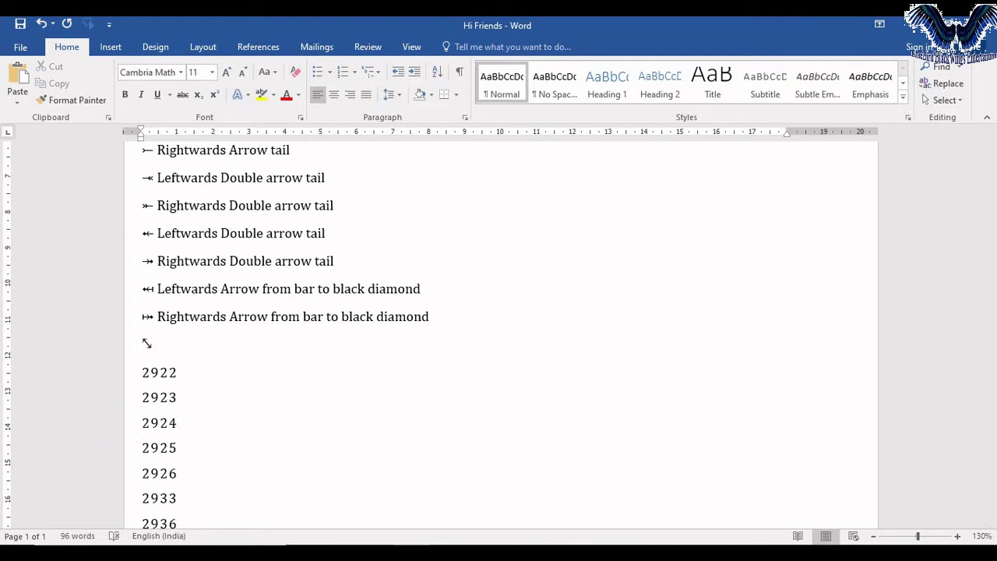
type(" North")
type(" west and ")
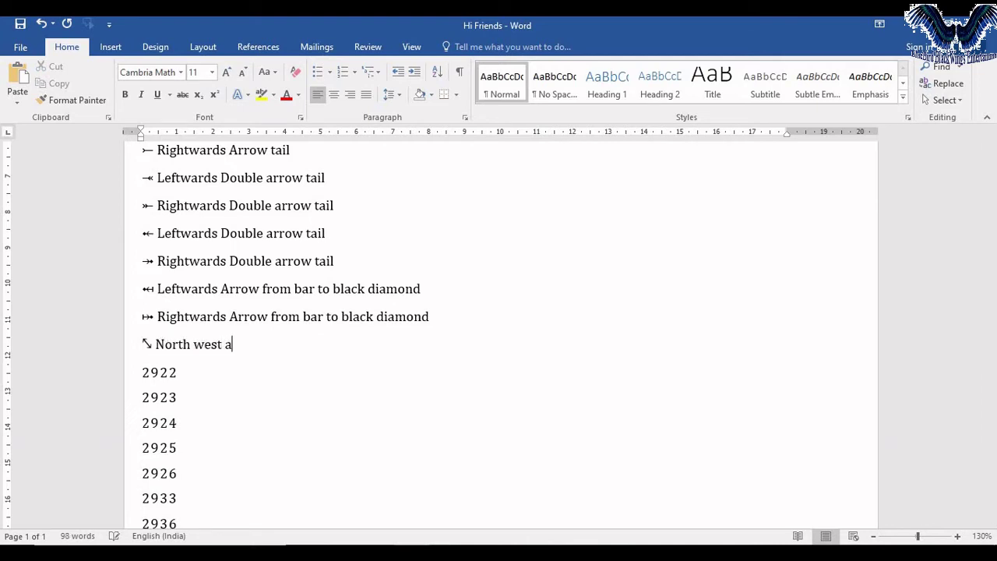
type("south")
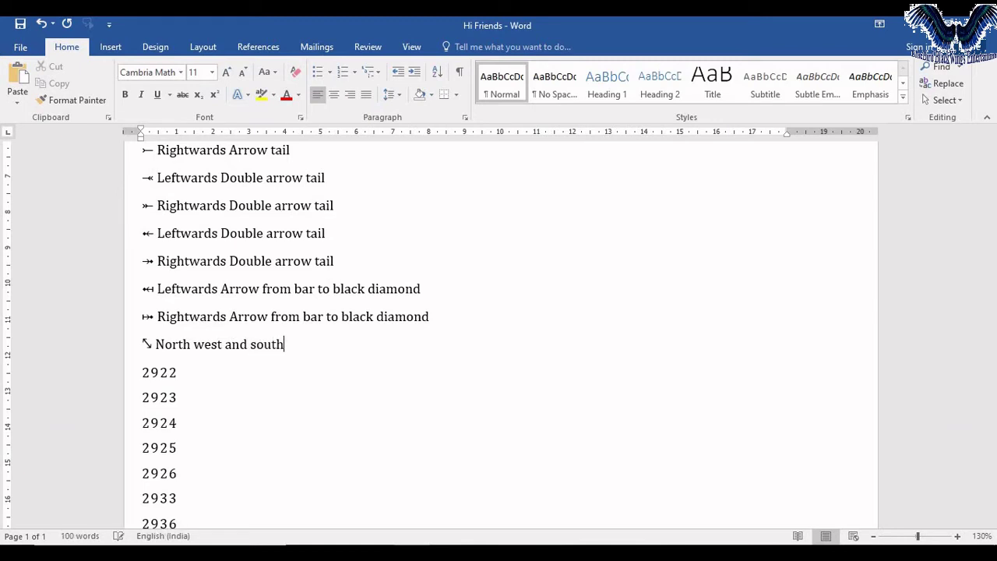
type(" east ar")
type("row")
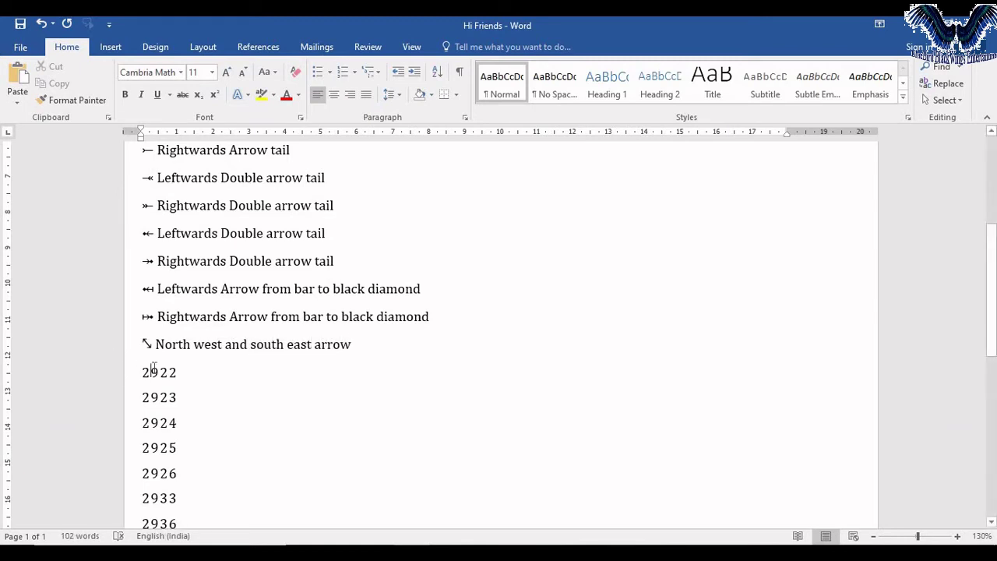
Step: Convert code 2922 to its arrow symbol and type the arrow's name after it
left_click(177, 373)
key("alt+x")
key("Right")
type("No")
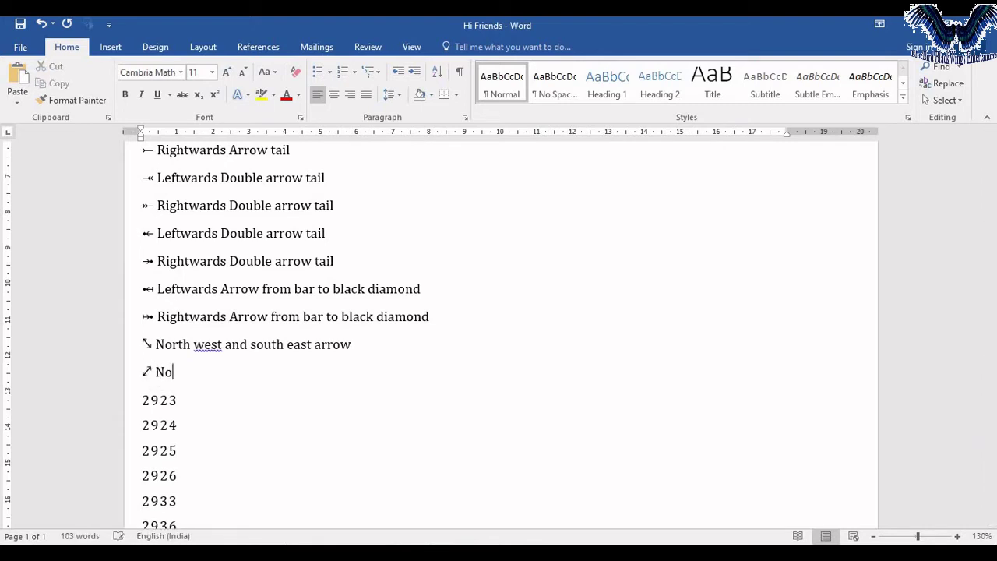
key("BackSpace")
type("and sou")
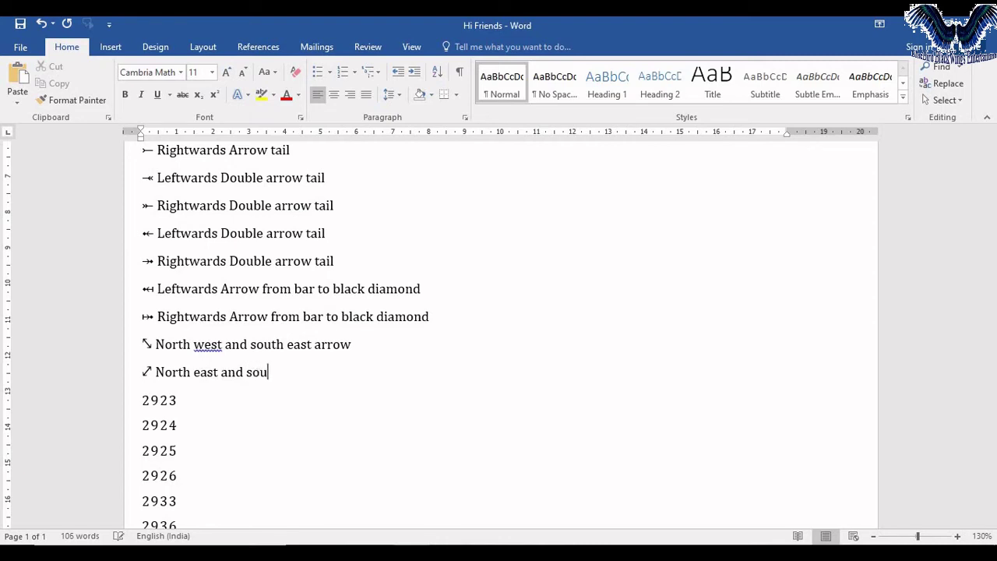
type("th west arr")
type("ow")
Step: Convert 2923 and 2924 to hooked arrows, naming 2923 'North West Arrow with Hook'
double_click(158, 402)
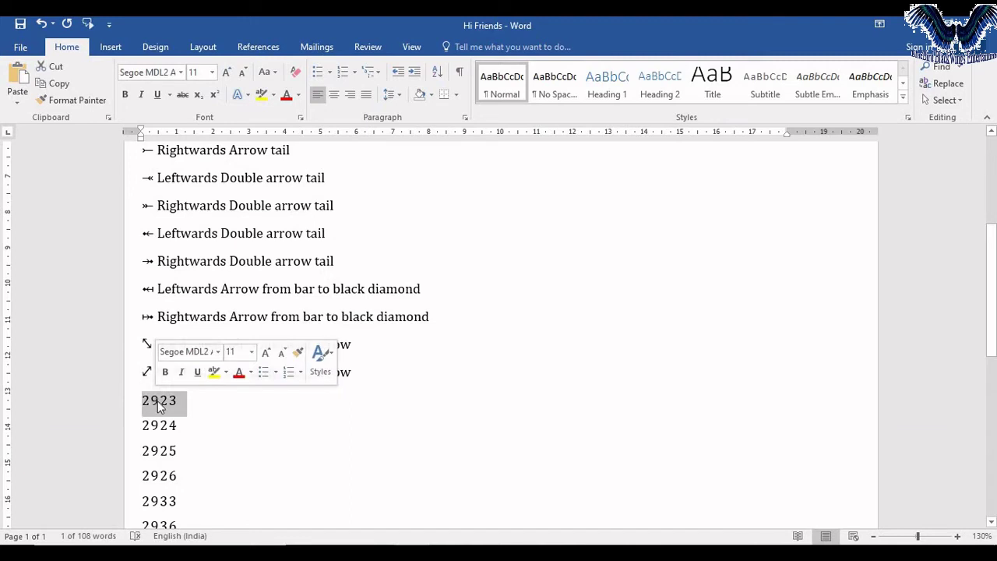
key("alt+x")
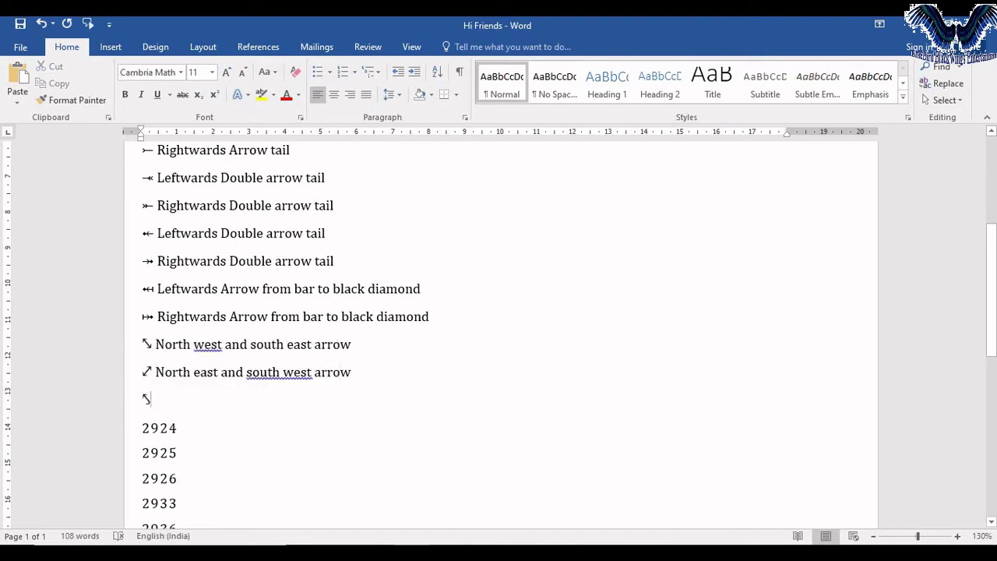
type("North West")
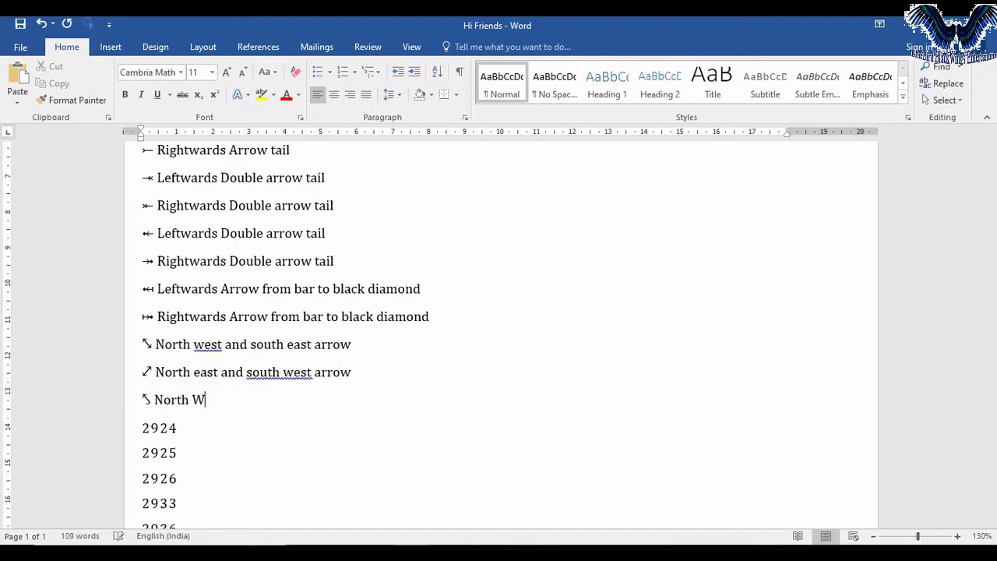
type(" Arro")
type("w with Hook")
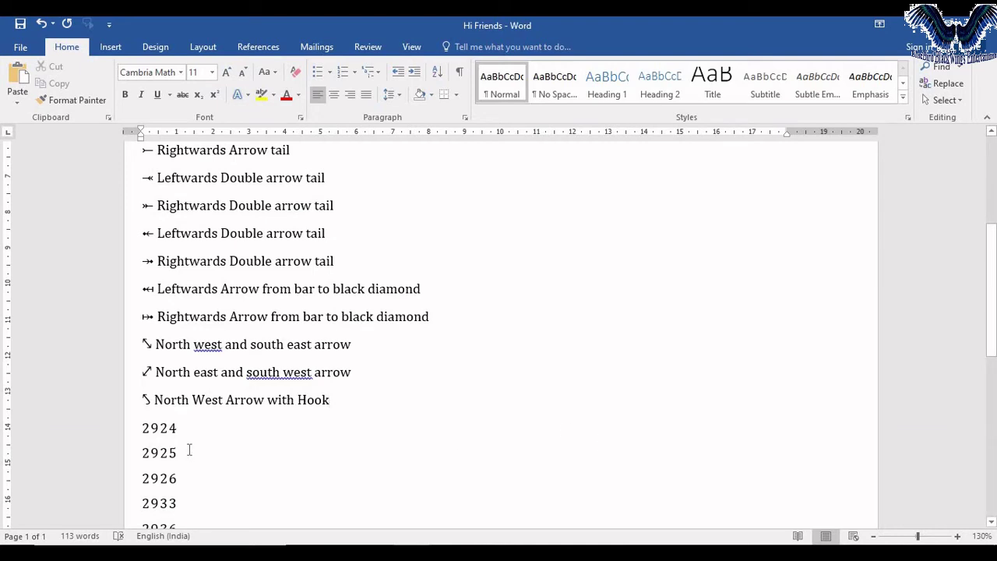
double_click(172, 428)
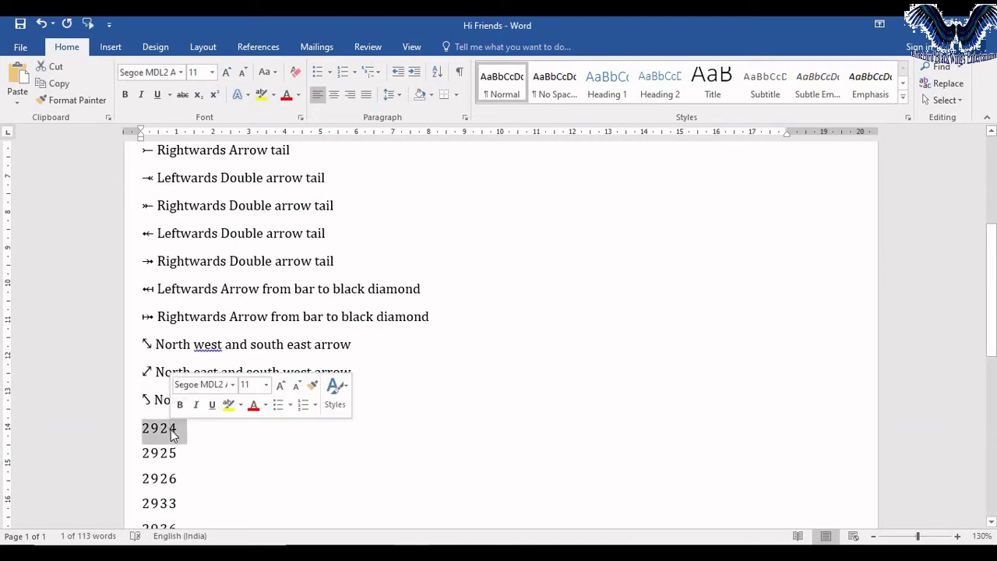
key("alt+x")
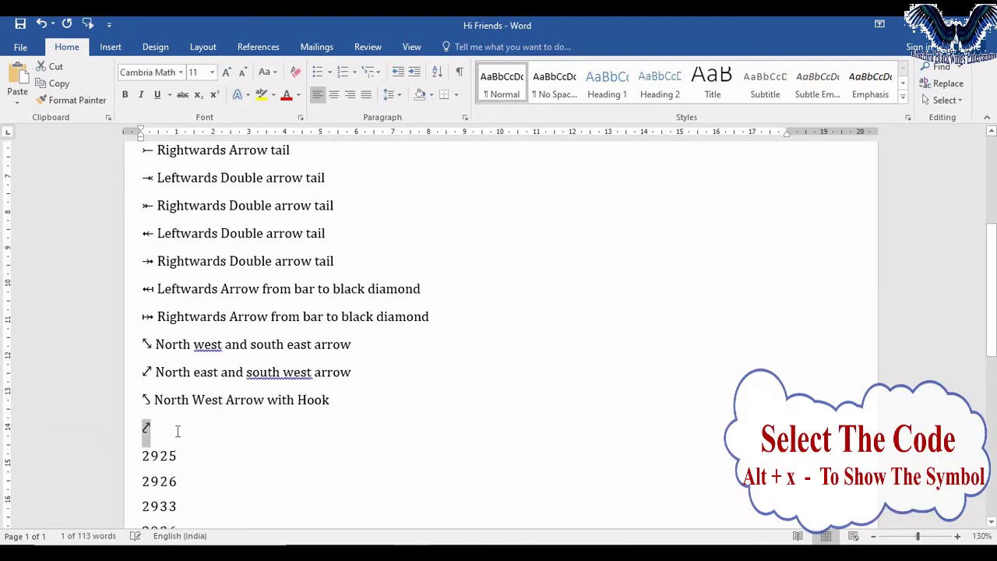
type(" Not")
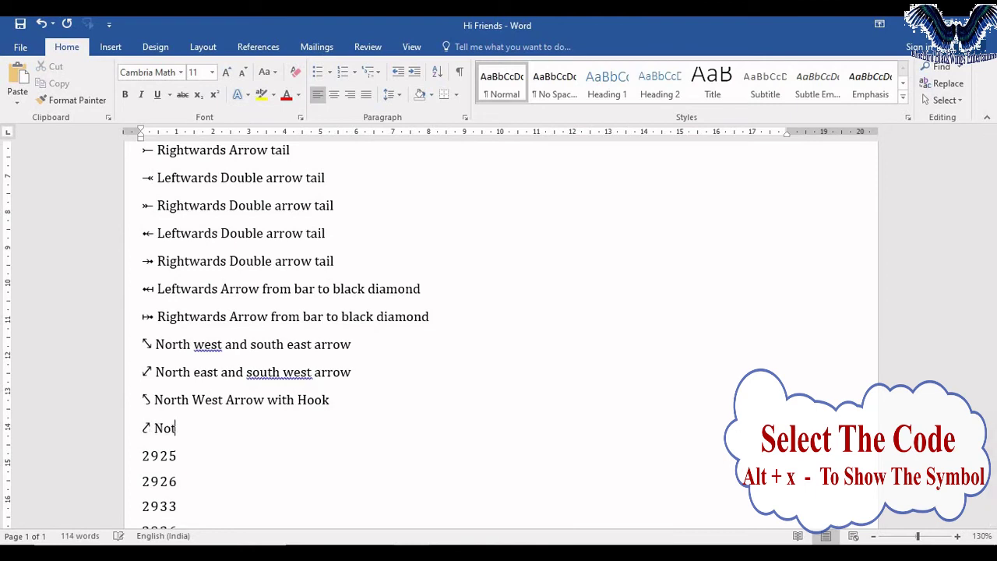
key("BackSpace")
key("BackSpace")
key("BackSpace")
type("ast")
type("t ")
type("Arrow with ")
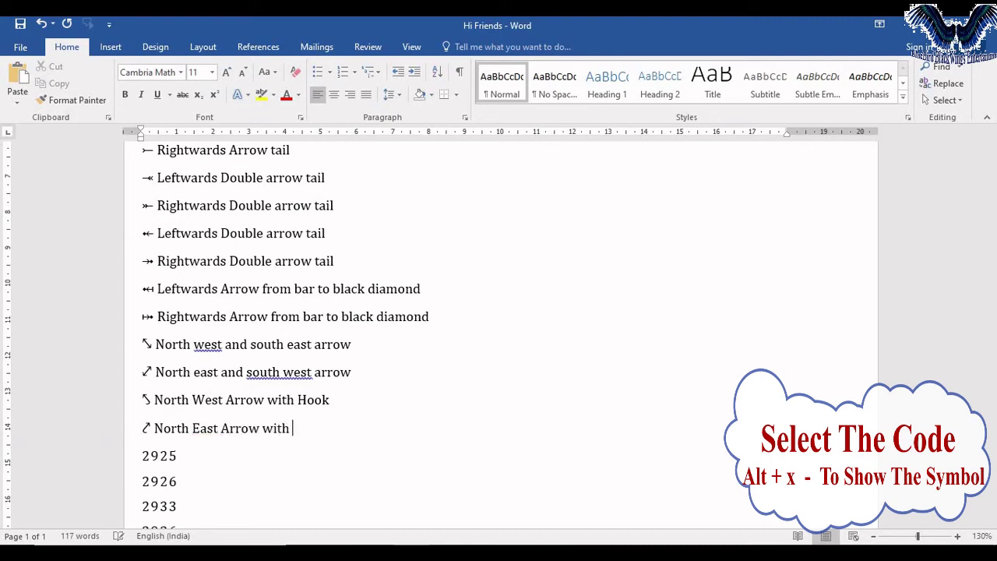
type("Hook")
Step: Convert 2925 to its arrow and name it 'South east arrow with Hook'
double_click(162, 456)
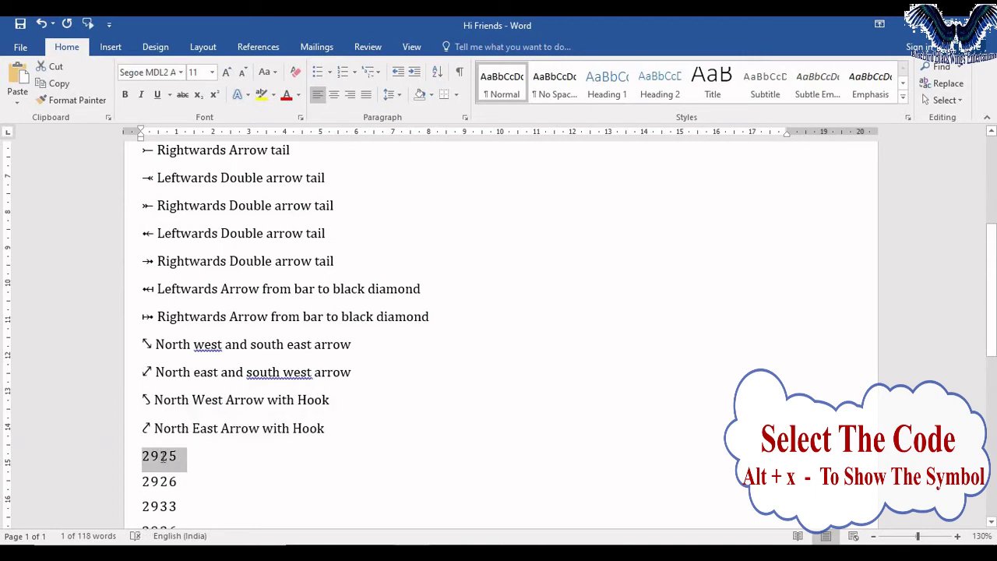
key("alt+x")
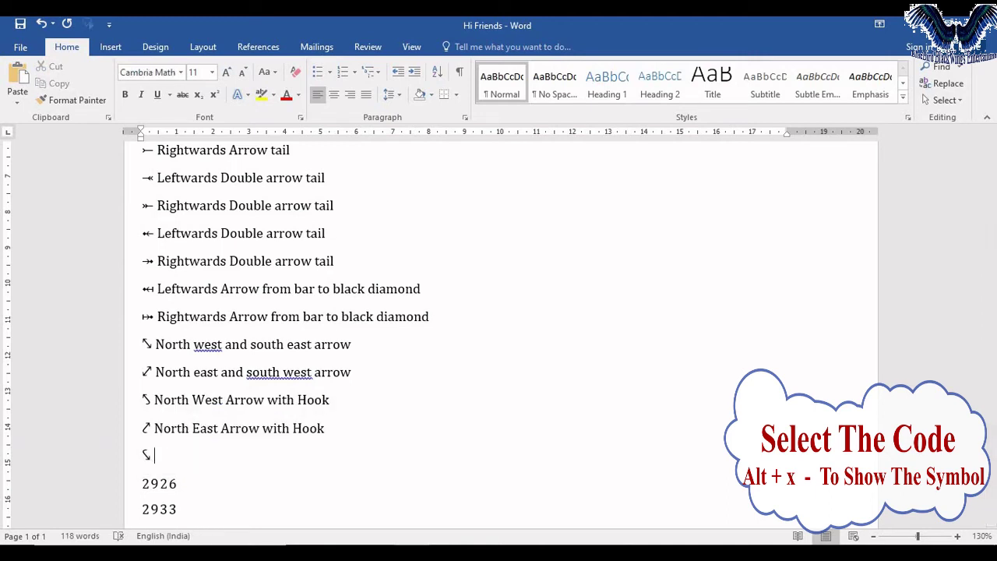
type("South east arr")
type("ow with ")
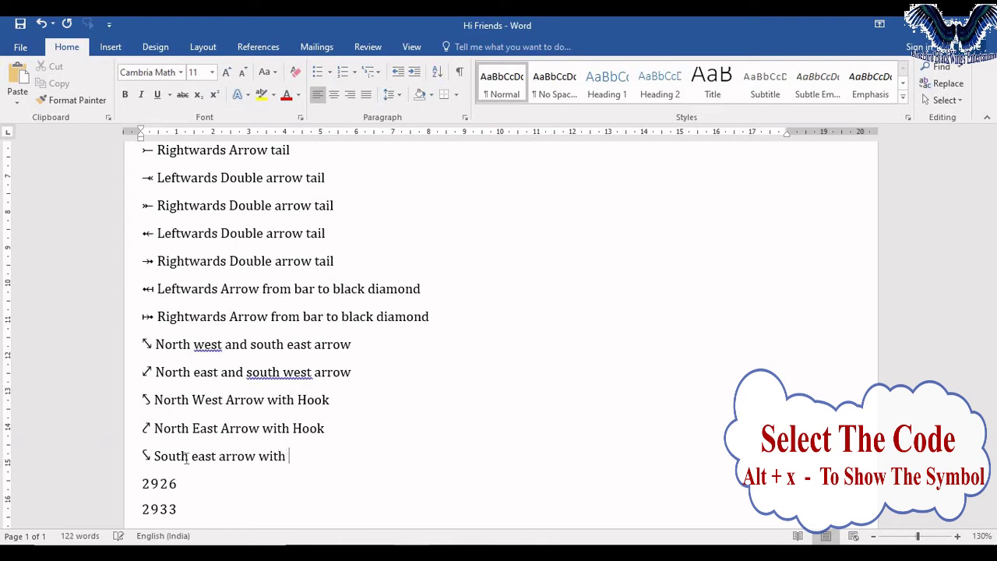
type("Hook")
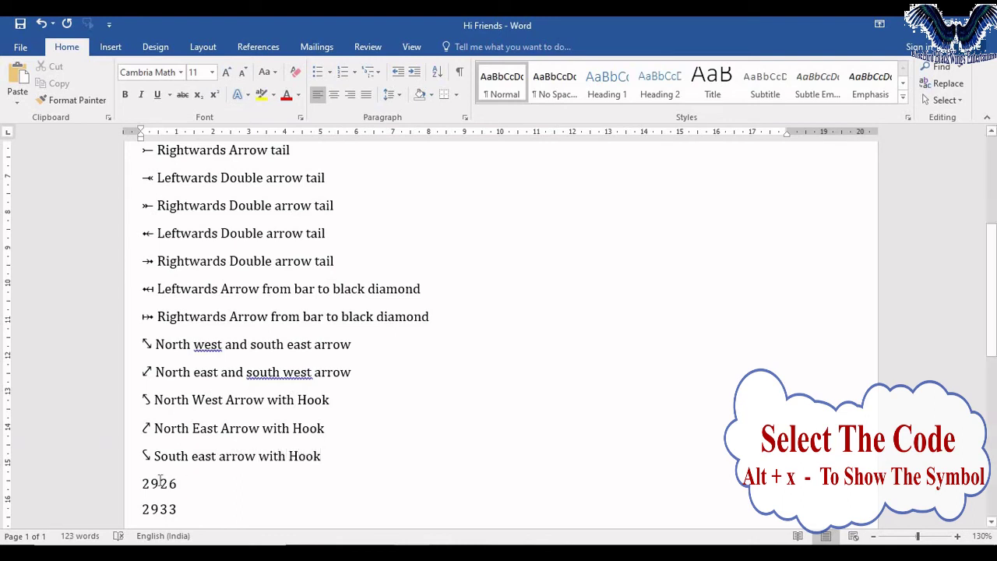
double_click(160, 483)
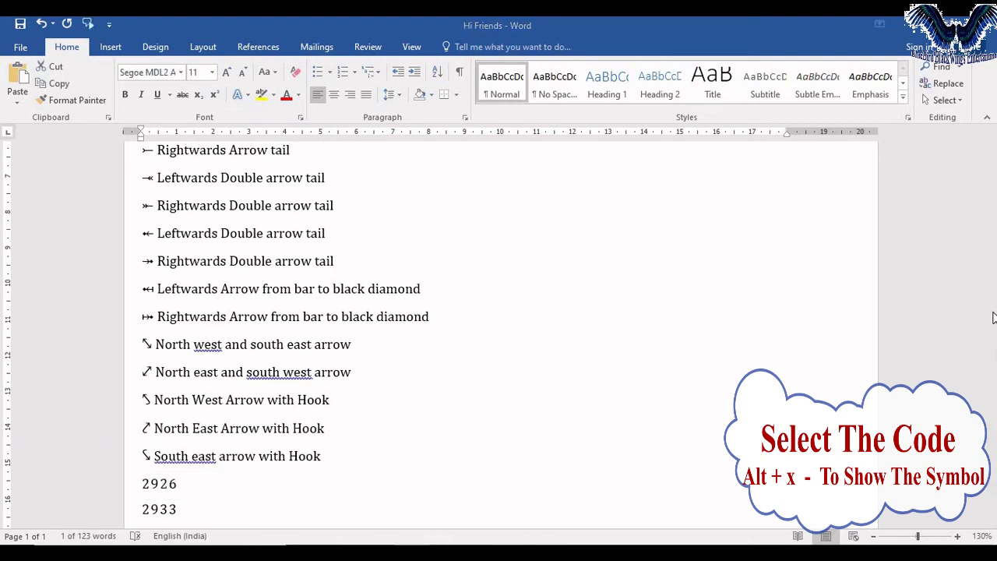
Step: Convert 2926, 2933 and 2936 to arrows, naming 2933 'Wave arrow pointing directly Right'
scroll(410, 327, "down", 3)
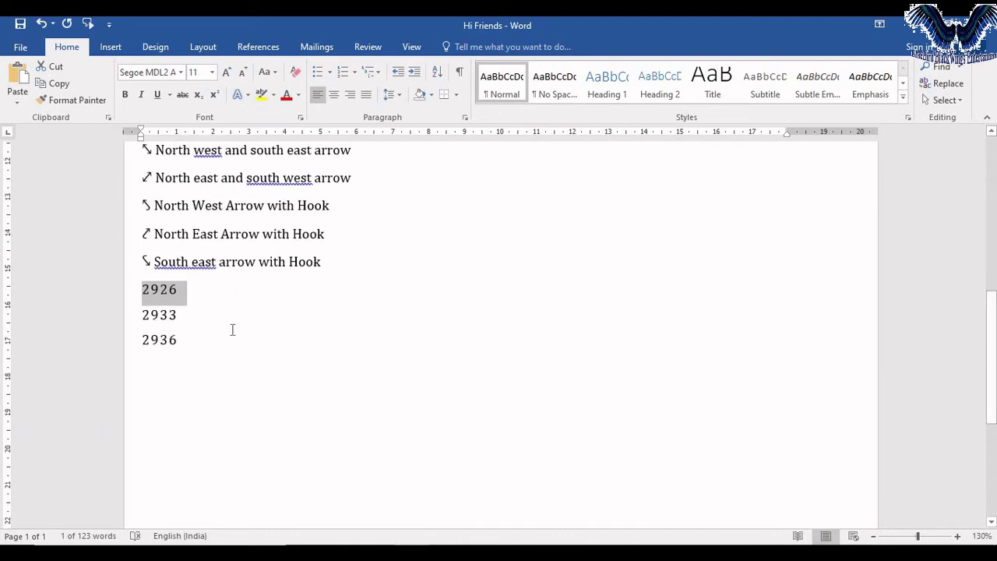
key("alt+x")
type("⤦ South west arrow")
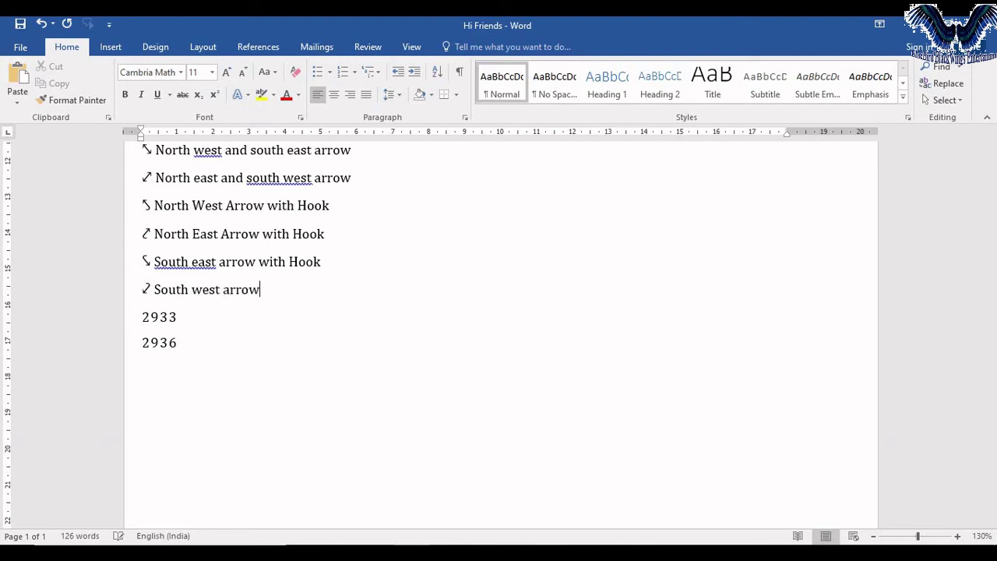
type(" Directly")
type(" Right")
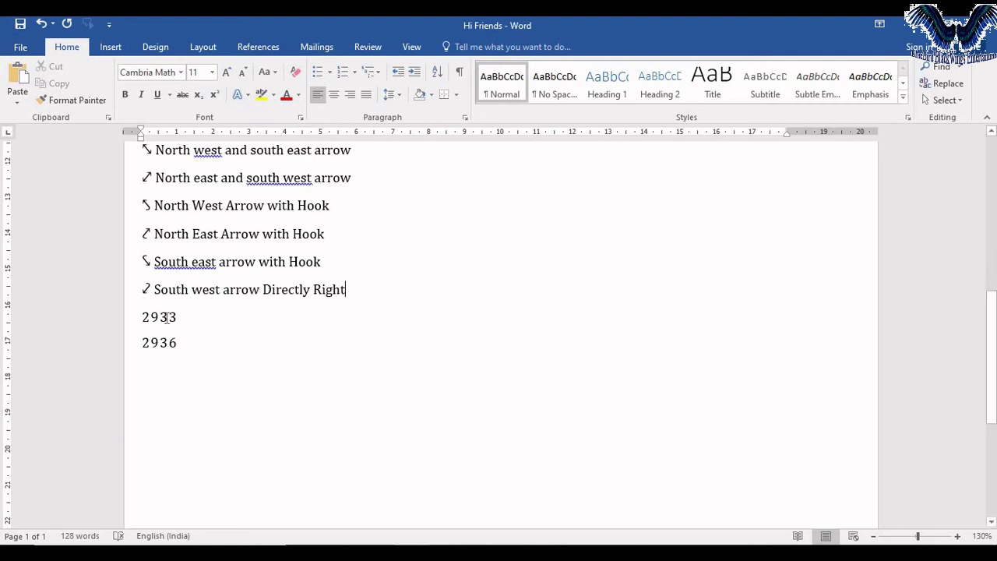
double_click(166, 320)
key("alt+x")
key("Right")
type("Wav")
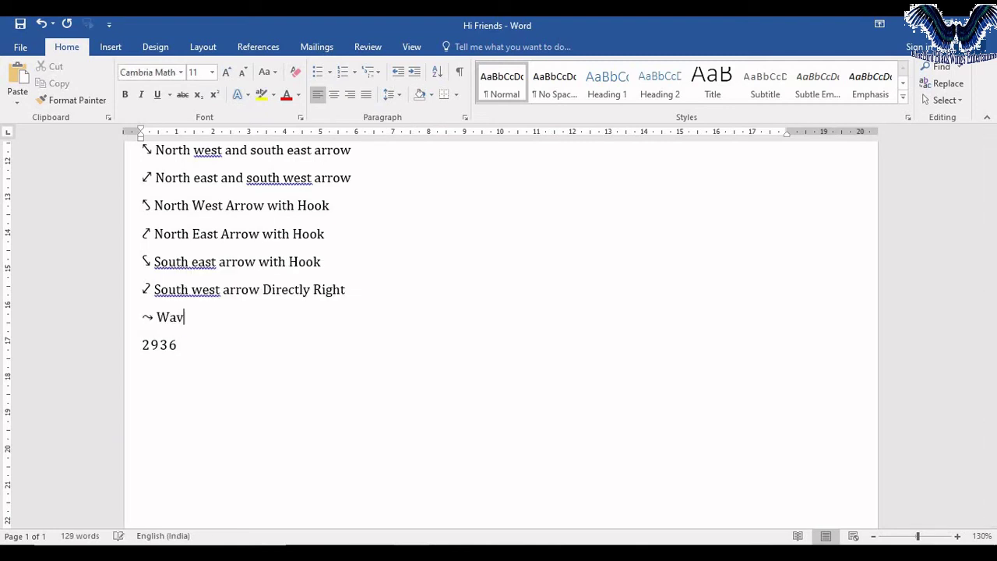
type("e arrow p")
type("ointing dire")
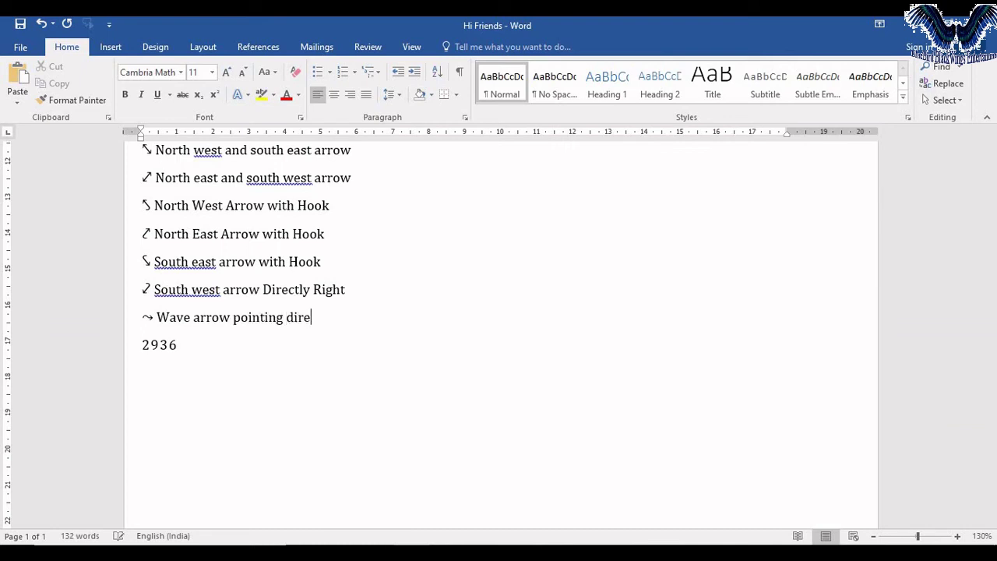
type("ctly Right")
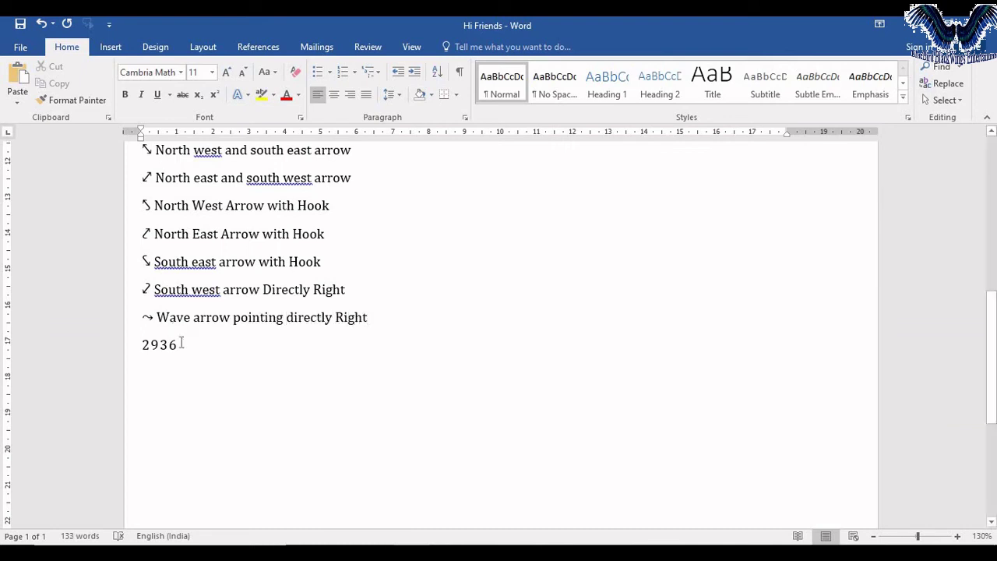
key("alt+x")
type("Ar")
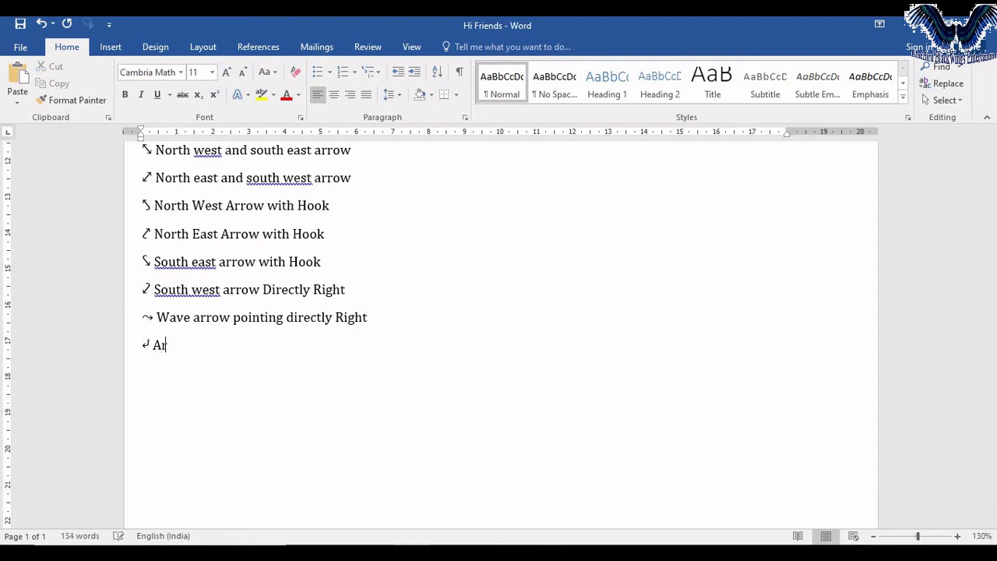
type("row Pointing")
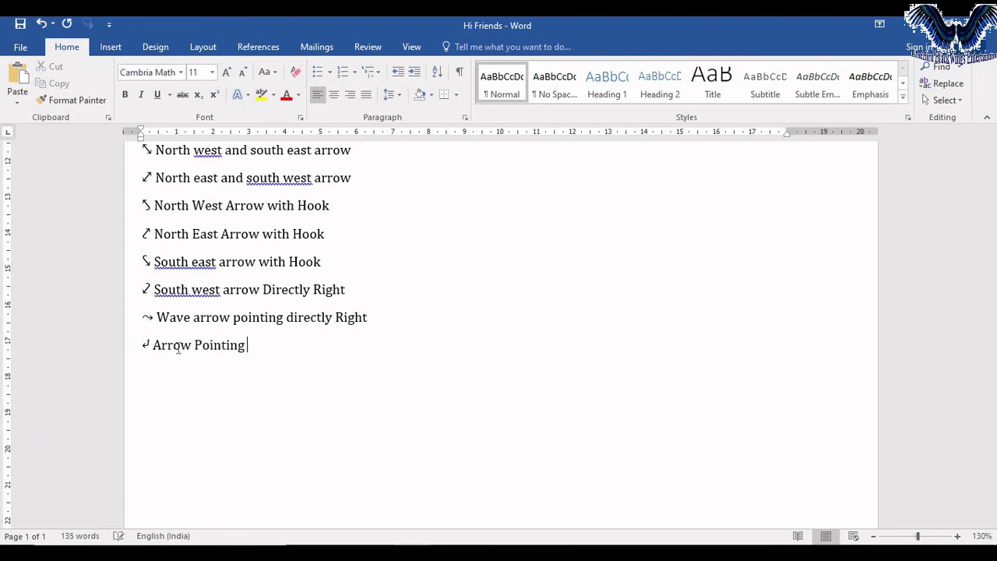
type(" Do")
type("war")
type("ds the")
type("cu")
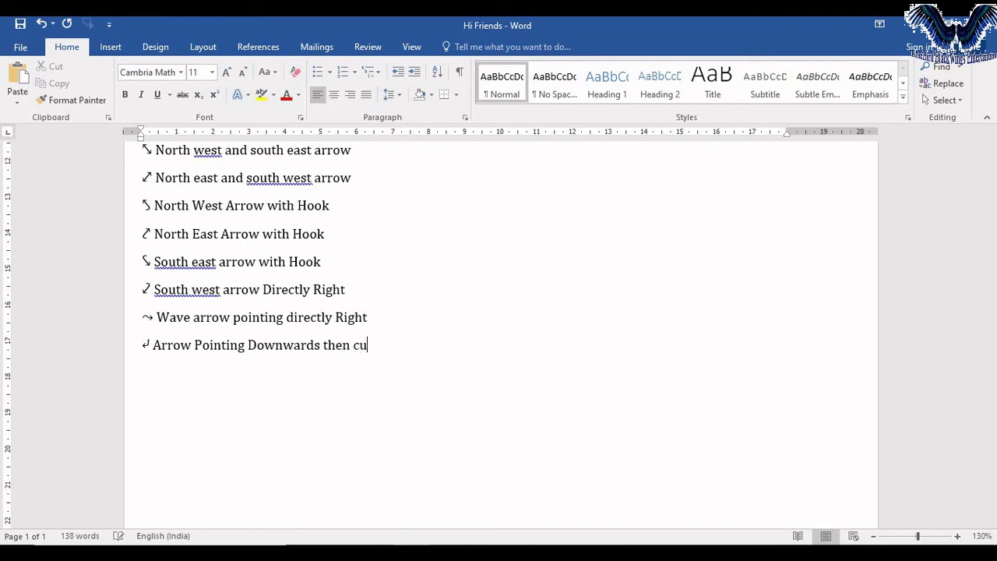
type("Leftw")
type("ard")
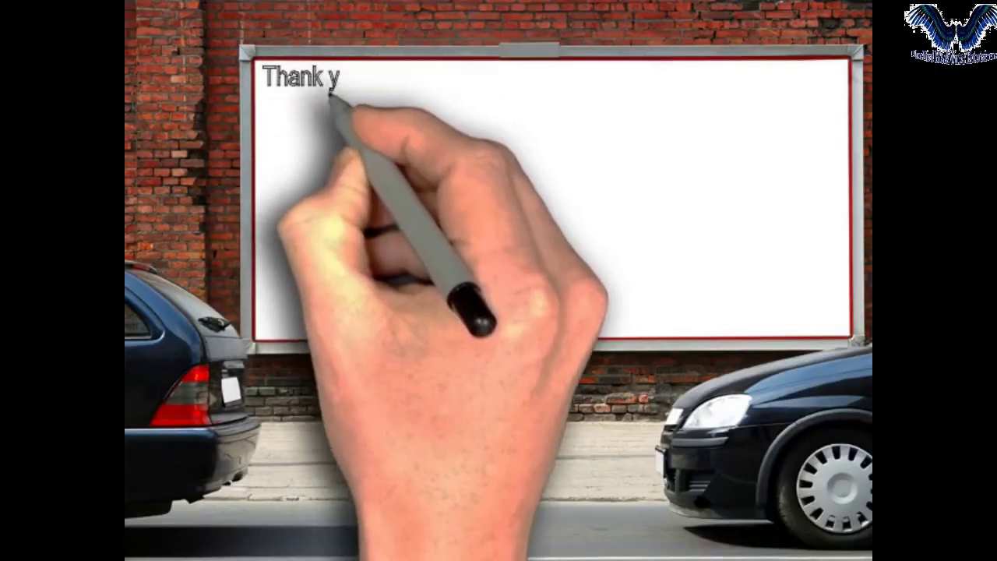